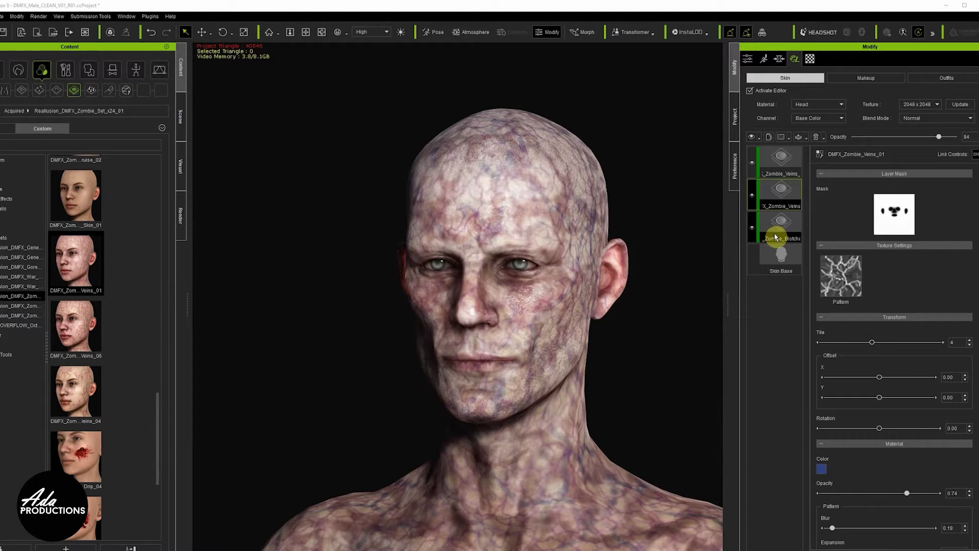
pyautogui.click(926, 122)
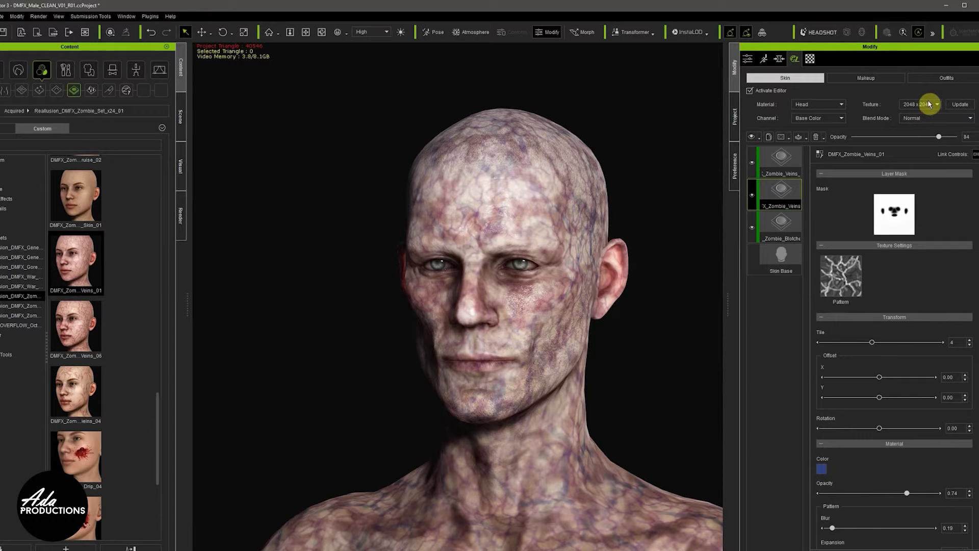
pyautogui.scroll(-2, 938, 250)
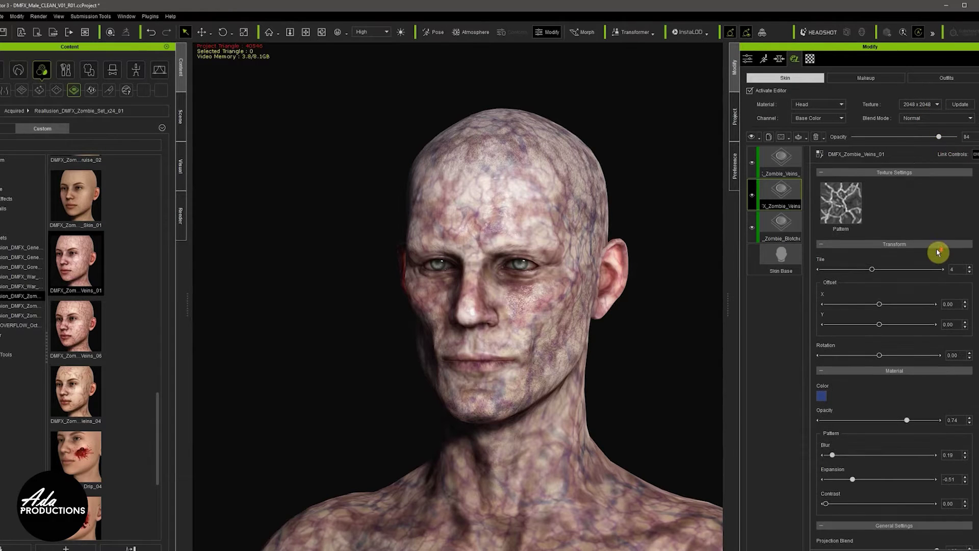
pyautogui.scroll(-1, 938, 251)
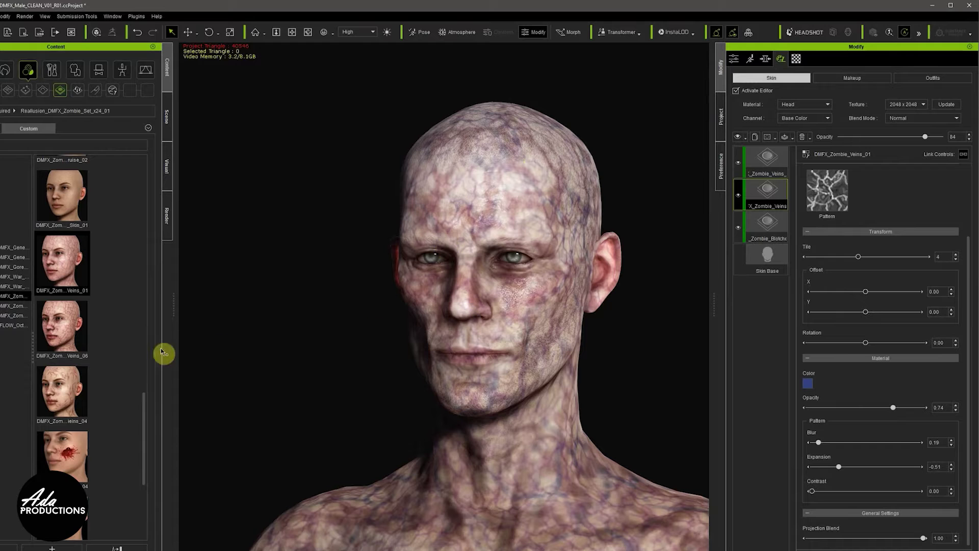
# Apply the DMFX_Zombie_Bruise_02 preset from the zombie content set to the character's face
pyautogui.scroll(10, 64, 331)
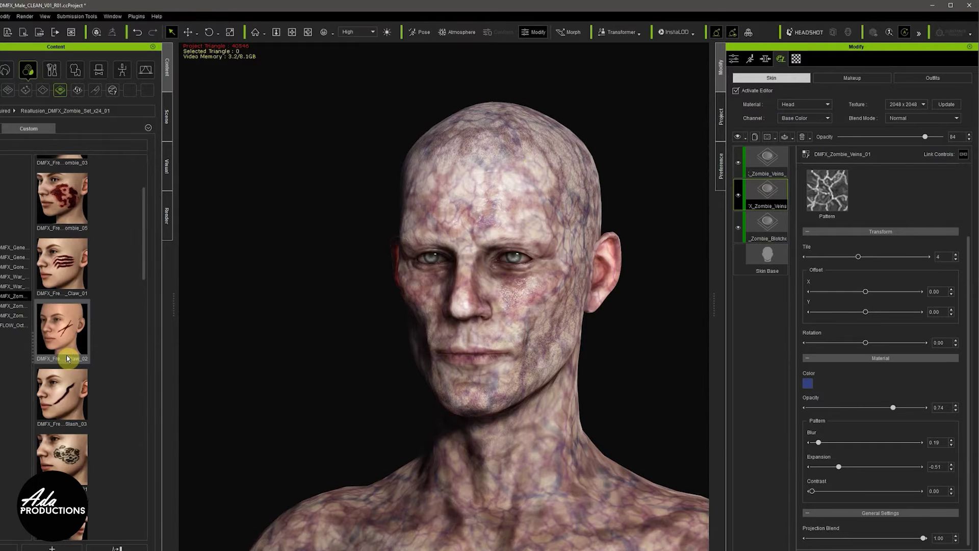
pyautogui.scroll(2, 67, 358)
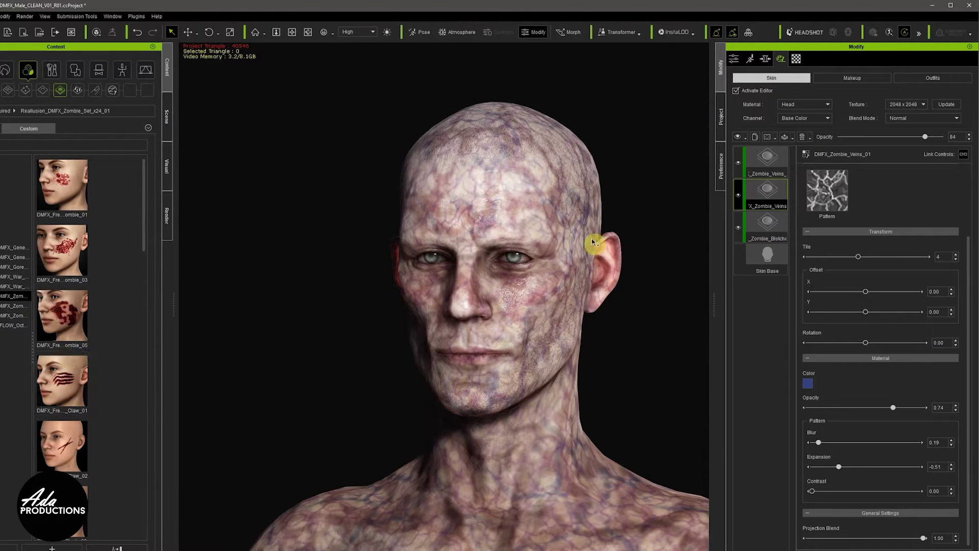
pyautogui.scroll(-10, 94, 380)
pyautogui.scroll(-3, 93, 379)
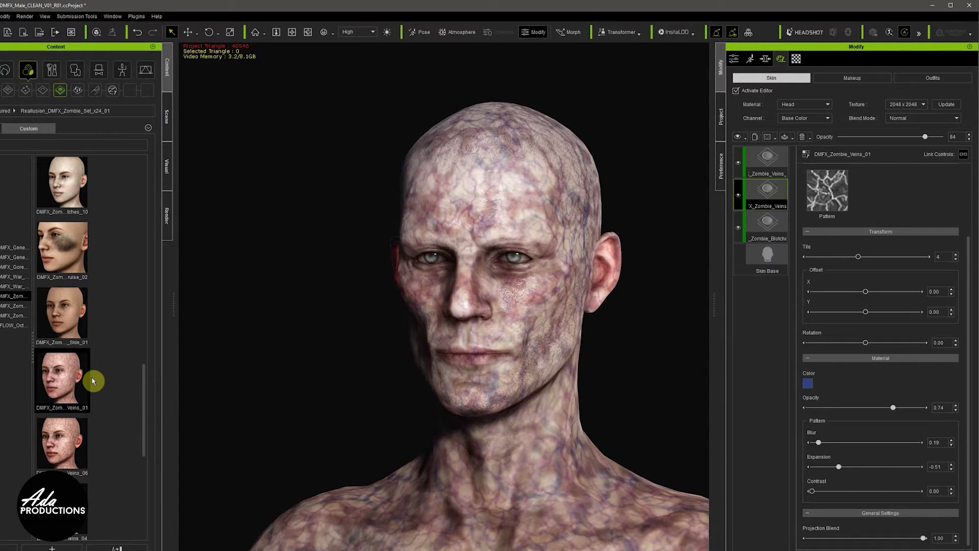
pyautogui.moveTo(59, 237); pyautogui.dragTo(512, 280)
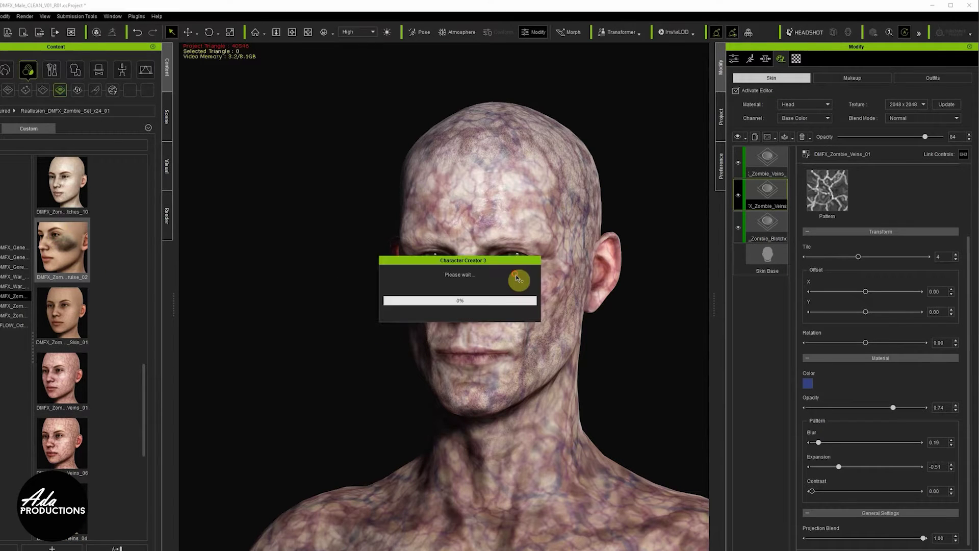
pyautogui.click(385, 308)
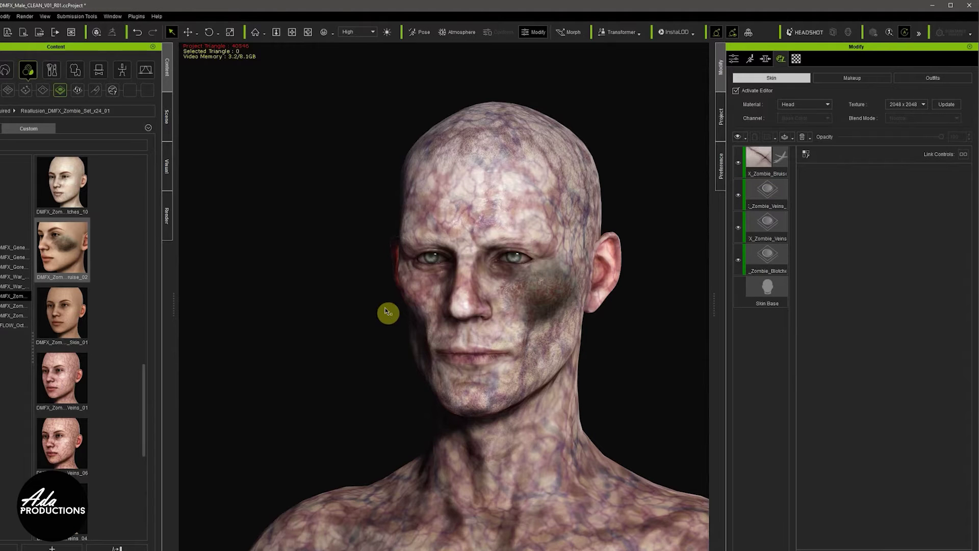
# Select the new bruise layer and set its opacity to 53
pyautogui.scroll(2, 634, 293)
pyautogui.moveTo(598, 303); pyautogui.dragTo(629, 280, button='right')
pyautogui.click(781, 171)
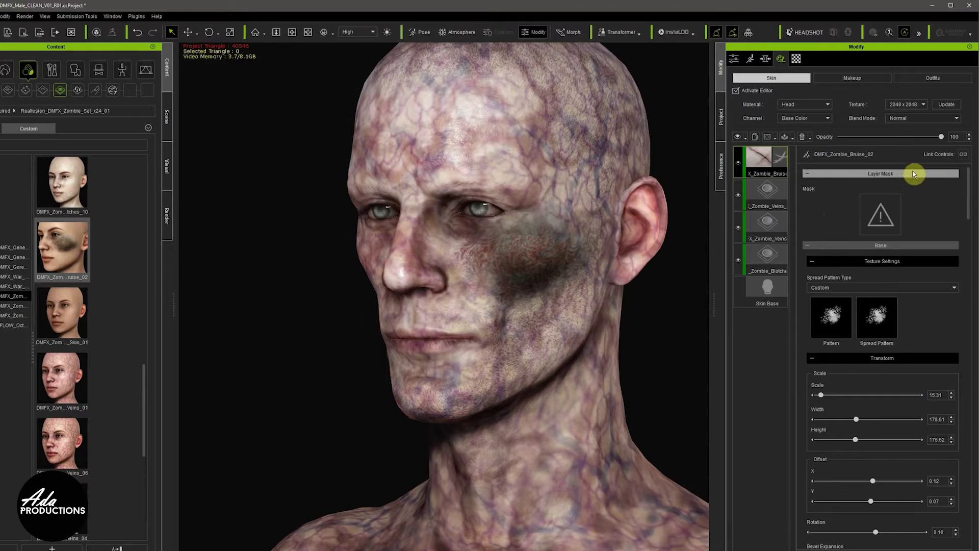
pyautogui.moveTo(941, 137); pyautogui.dragTo(903, 143)
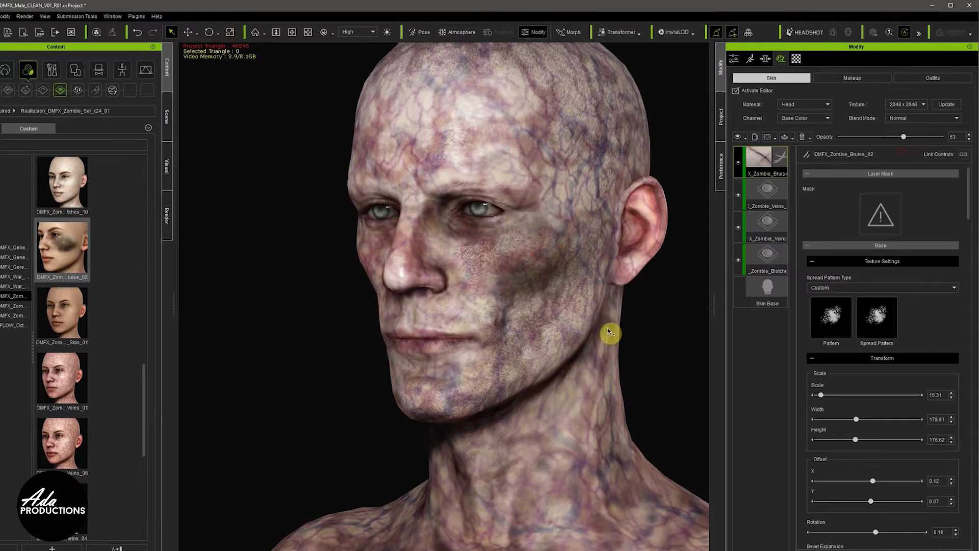
# Set the bruise's scale to 39.43 in its base transform settings
pyautogui.moveTo(607, 329); pyautogui.dragTo(558, 352, button='middle')
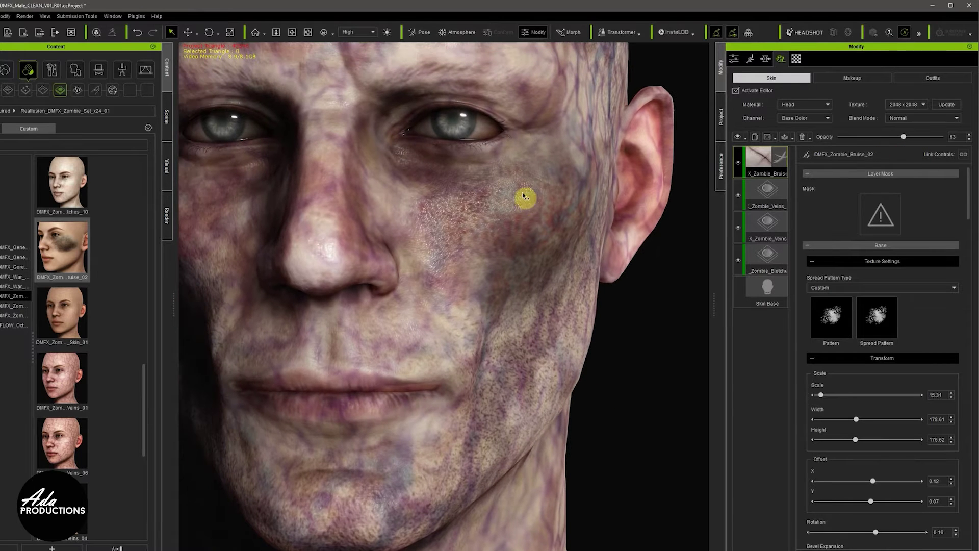
pyautogui.scroll(-3, 578, 282)
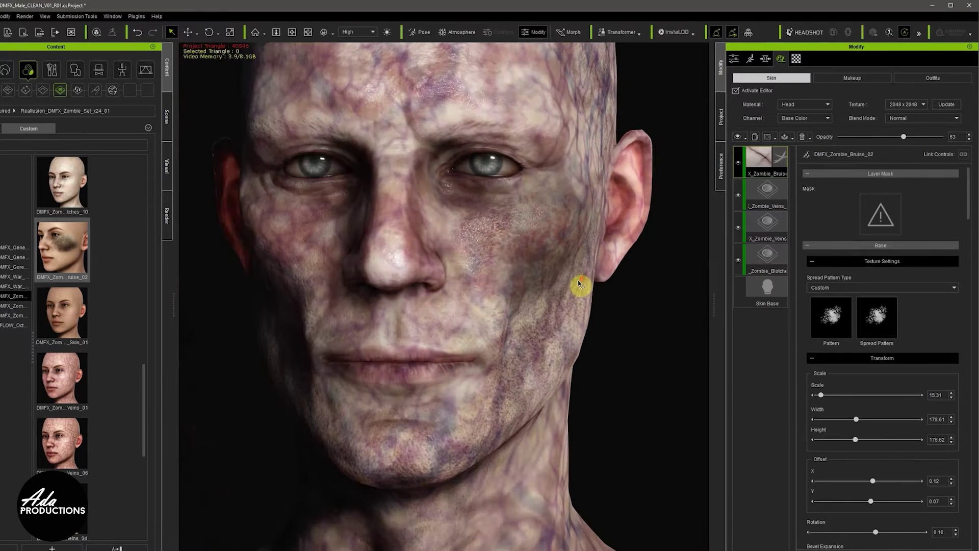
pyautogui.scroll(-1, 862, 386)
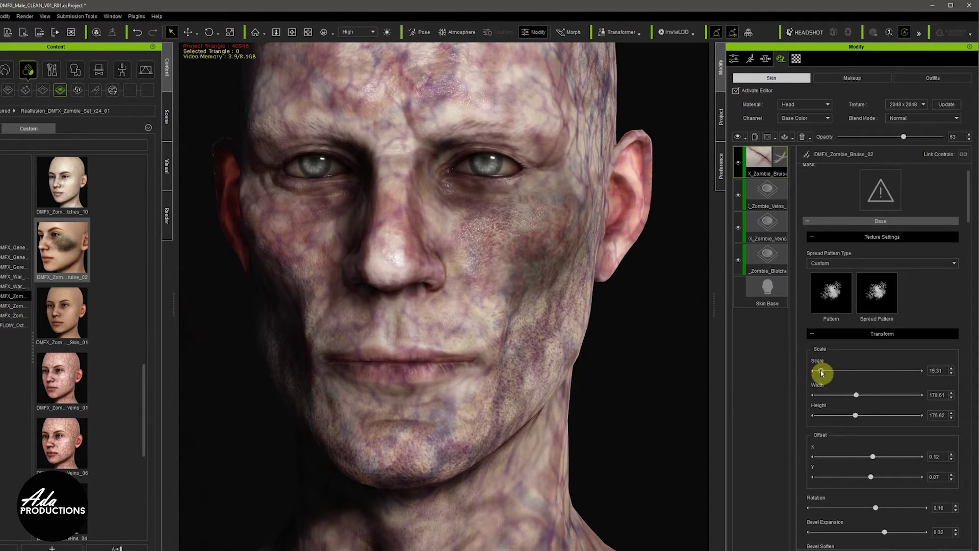
pyautogui.moveTo(820, 373); pyautogui.dragTo(831, 381)
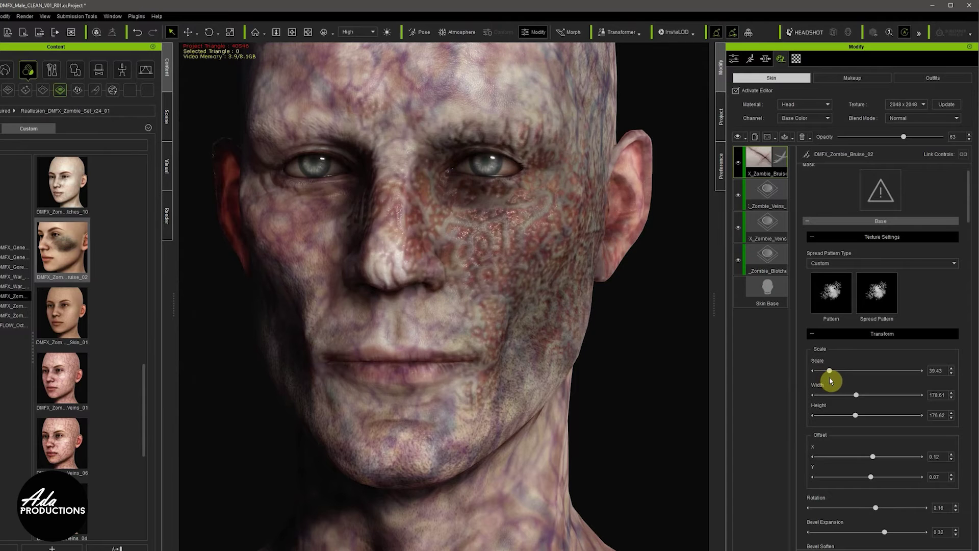
pyautogui.scroll(-3, 513, 360)
pyautogui.moveTo(518, 367); pyautogui.dragTo(513, 351, button='middle')
pyautogui.scroll(3, 492, 369)
pyautogui.scroll(-3, 512, 351)
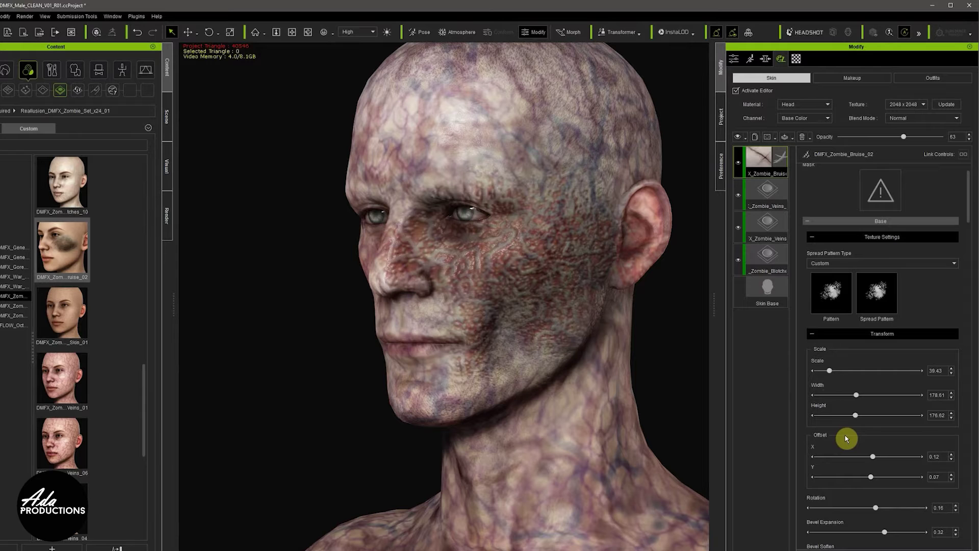
# Set the bruise's rotation to 0.45 and scale to 14.21, with the layer opacity at 100
pyautogui.scroll(-2, 846, 439)
pyautogui.scroll(-2, 846, 439)
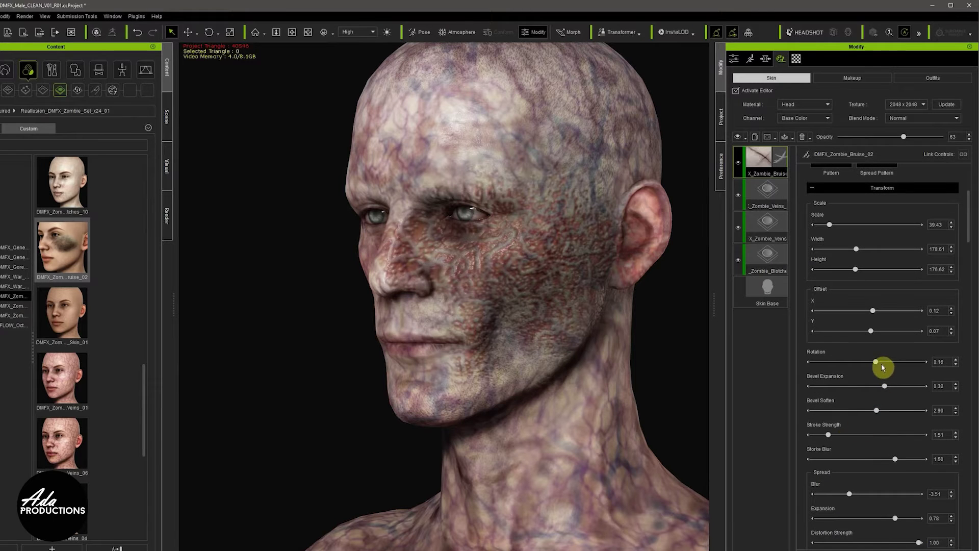
pyautogui.moveTo(872, 361); pyautogui.dragTo(892, 363)
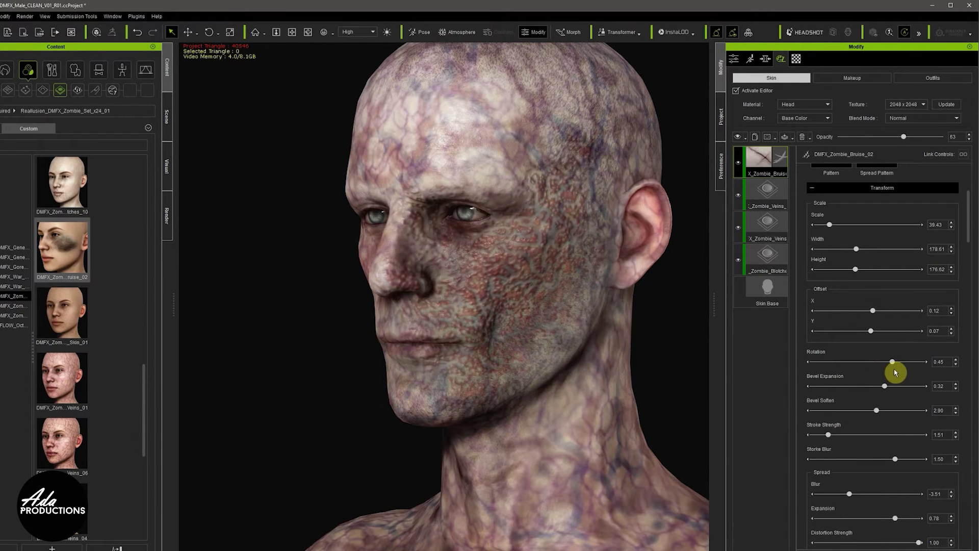
pyautogui.moveTo(829, 224); pyautogui.dragTo(822, 226)
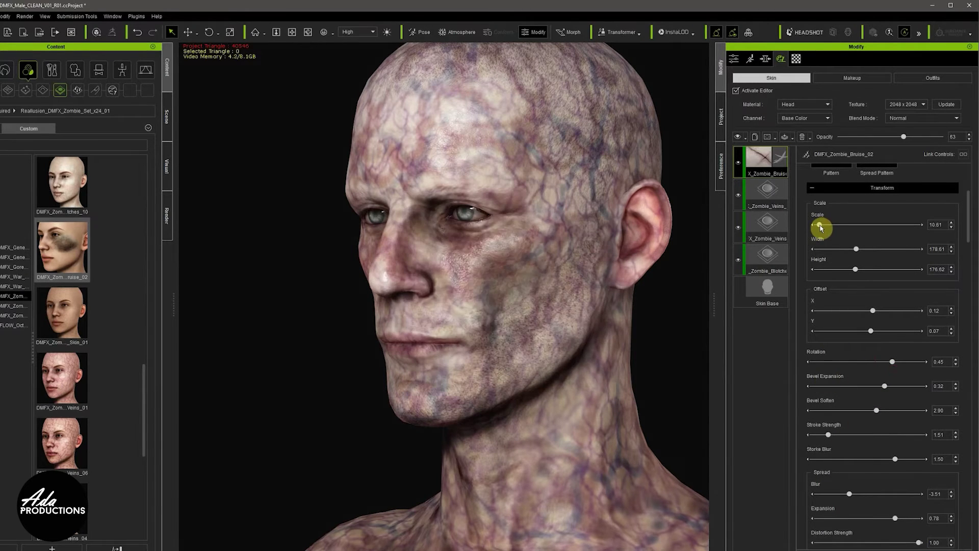
pyautogui.moveTo(912, 138); pyautogui.dragTo(941, 140)
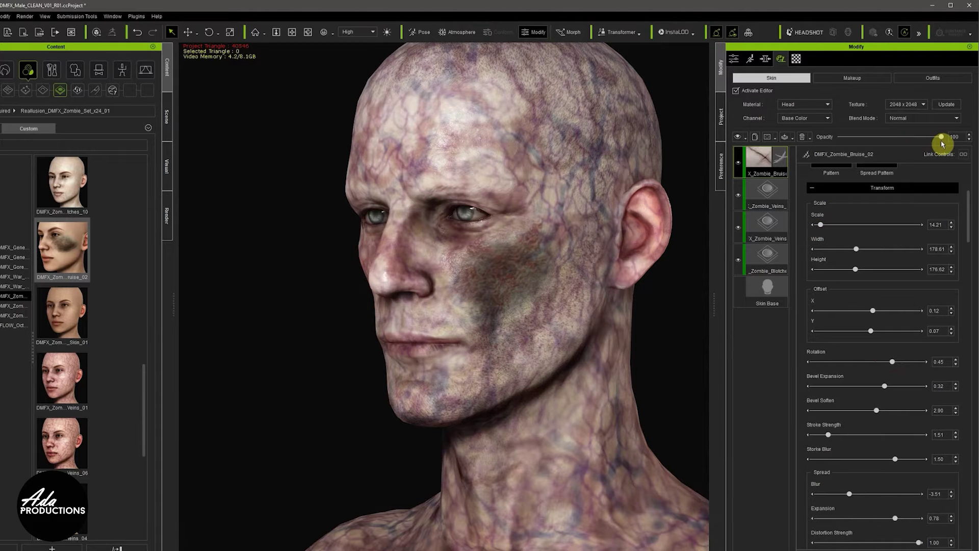
# Set the bruise layer's blend mode to Multiply
pyautogui.scroll(2, 476, 262)
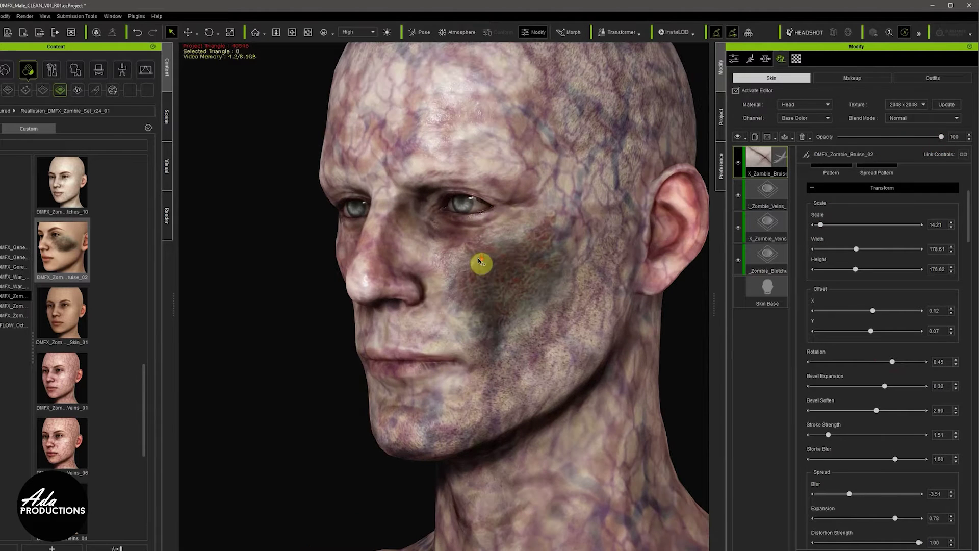
pyautogui.click(897, 121)
pyautogui.click(899, 133)
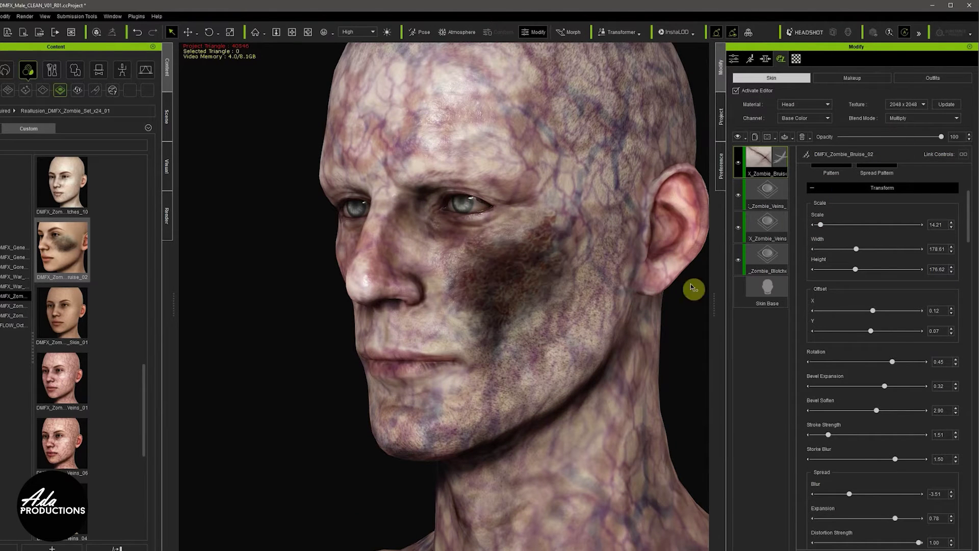
pyautogui.scroll(-2, 509, 350)
pyautogui.moveTo(509, 363); pyautogui.dragTo(490, 324, button='middle')
pyautogui.moveTo(490, 323); pyautogui.dragTo(596, 316, button='right')
pyautogui.moveTo(528, 341); pyautogui.dragTo(549, 347, button='middle')
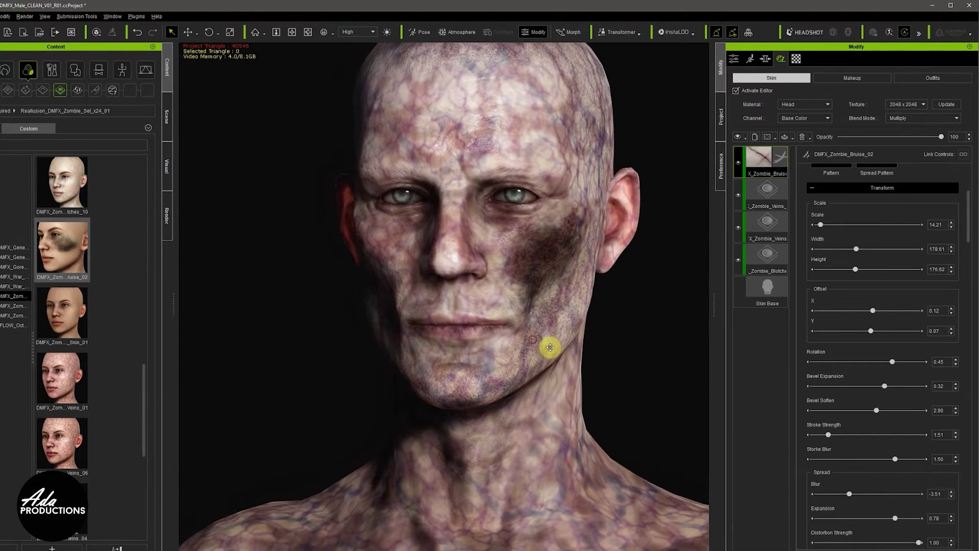
# Reshape the bruise with a width of 181.12, a height of 230.92 and a rotation of 0.02
pyautogui.scroll(-2, 591, 339)
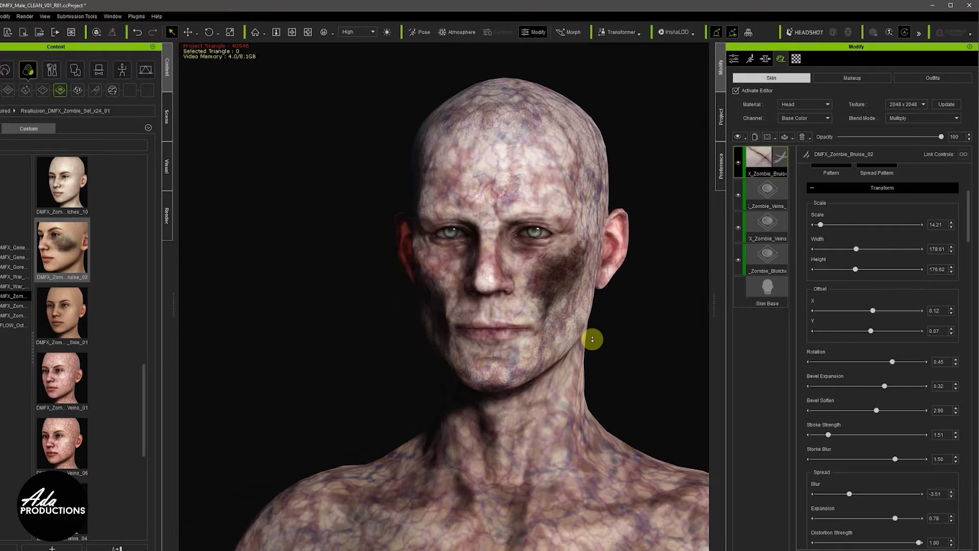
pyautogui.scroll(2, 592, 339)
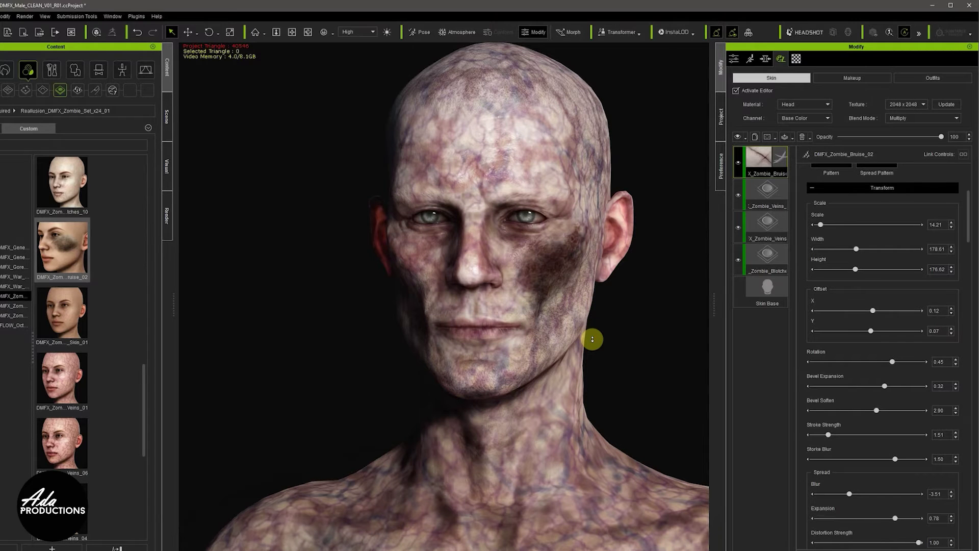
pyautogui.scroll(2, 590, 345)
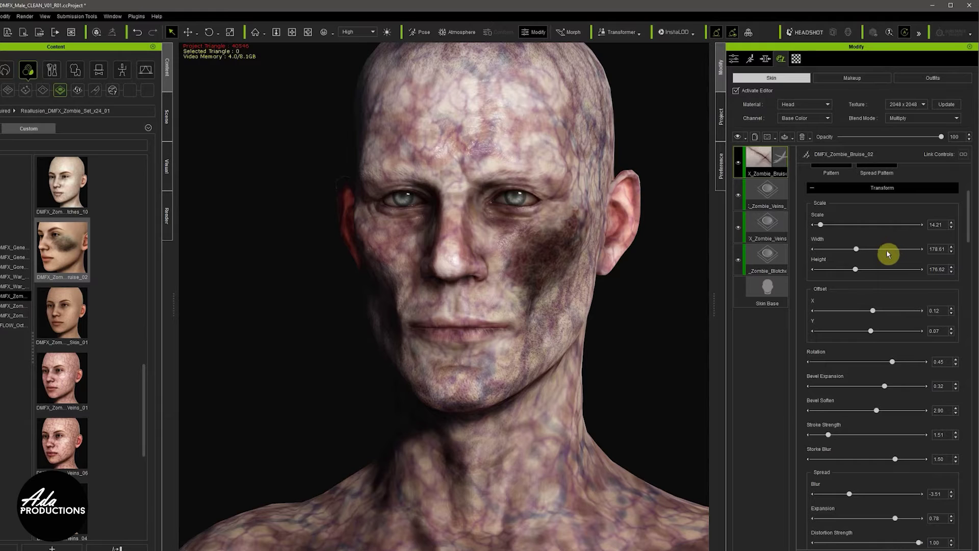
pyautogui.moveTo(855, 250); pyautogui.dragTo(883, 269)
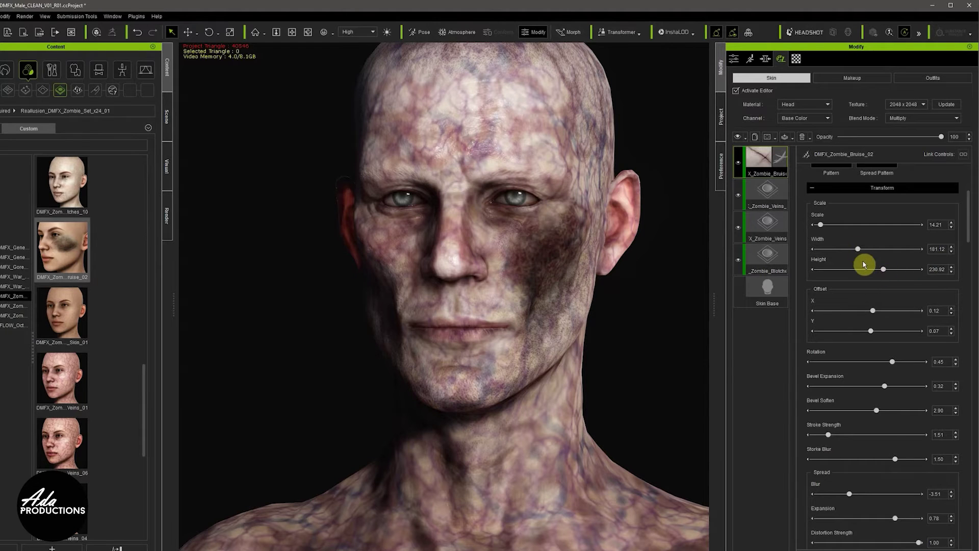
pyautogui.scroll(-1, 864, 265)
pyautogui.moveTo(893, 315); pyautogui.dragTo(869, 322)
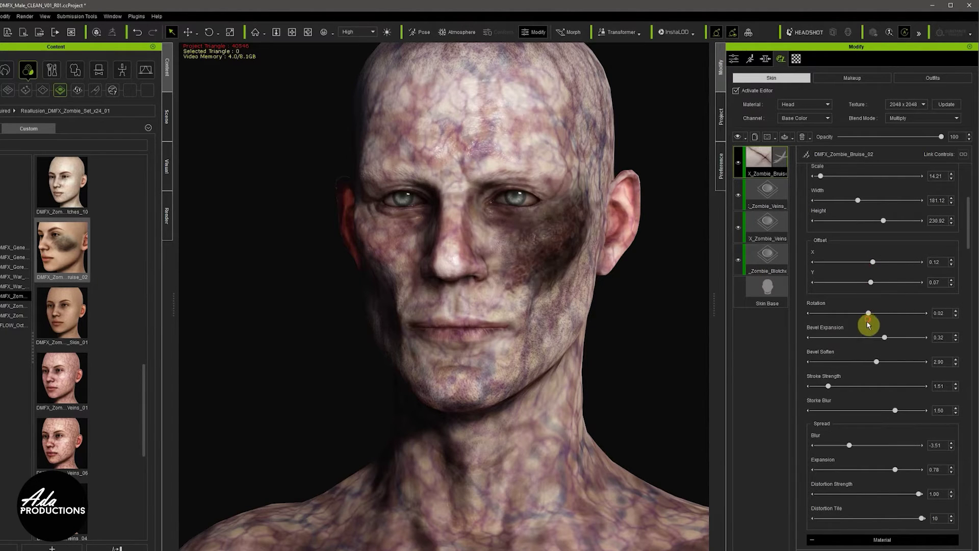
# Set the bruise's bevel soften to 0.37, stroke blur to 0.65 and spread blur to -3.49
pyautogui.moveTo(882, 365); pyautogui.dragTo(837, 382)
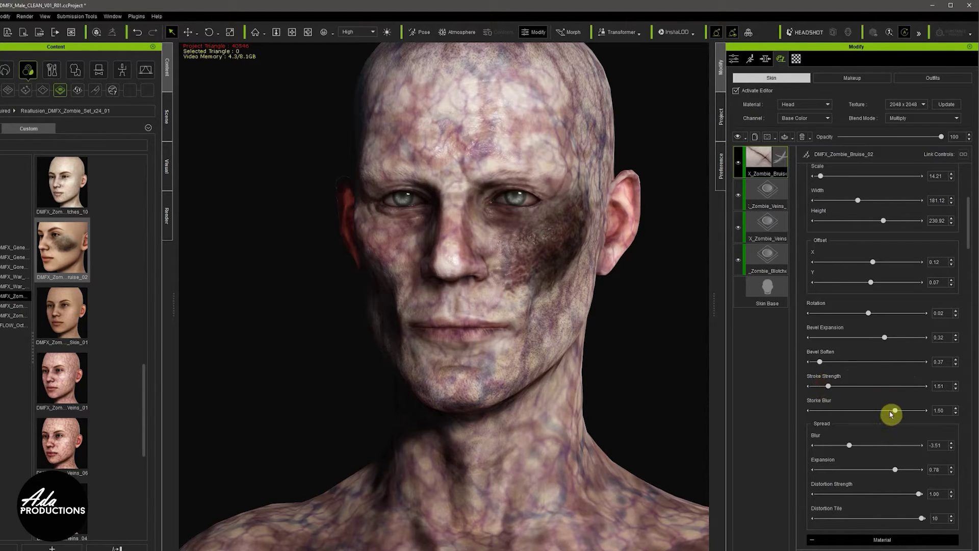
pyautogui.moveTo(890, 412)
pyautogui.mouseDown()
pyautogui.moveTo(822, 411)
pyautogui.moveTo(856, 411)
pyautogui.moveTo(848, 411)
pyautogui.mouseUp()
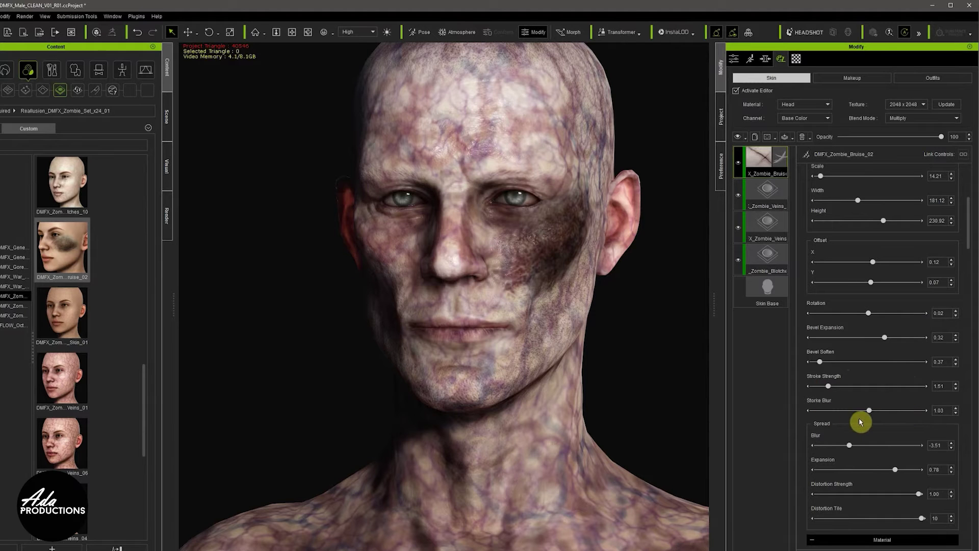
pyautogui.click(850, 445)
# Set the bruise layer's blend mode back to Normal
pyautogui.scroll(5, 498, 265)
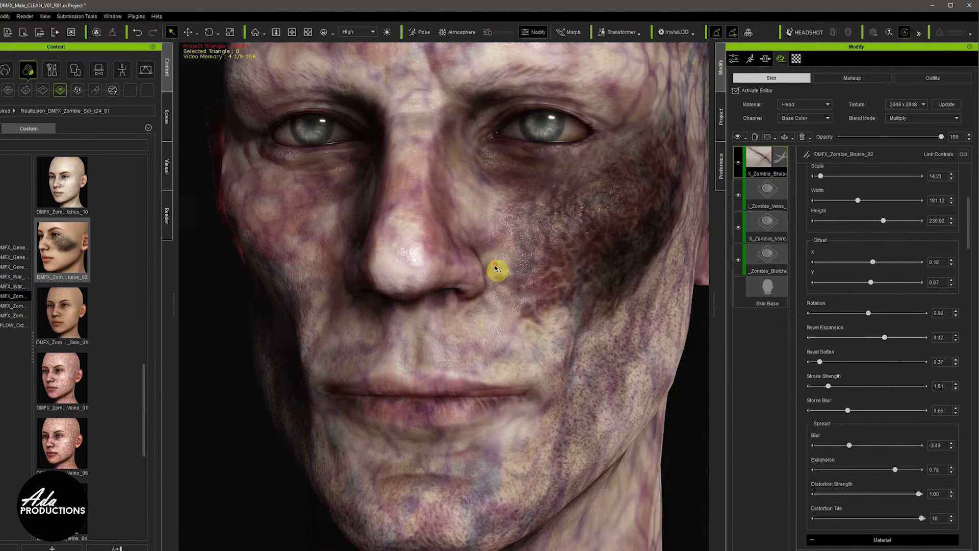
pyautogui.moveTo(505, 308); pyautogui.dragTo(446, 294, button='right')
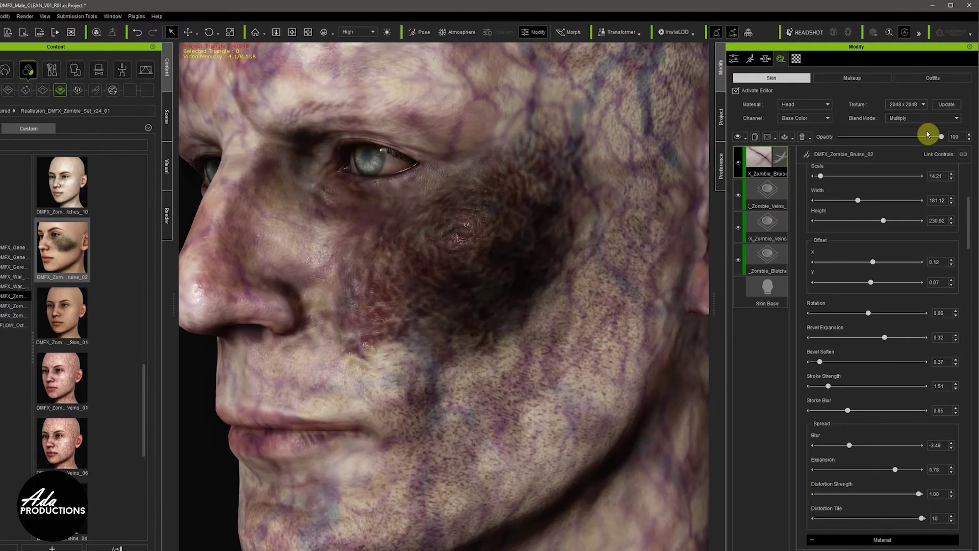
pyautogui.click(927, 120)
pyautogui.click(922, 131)
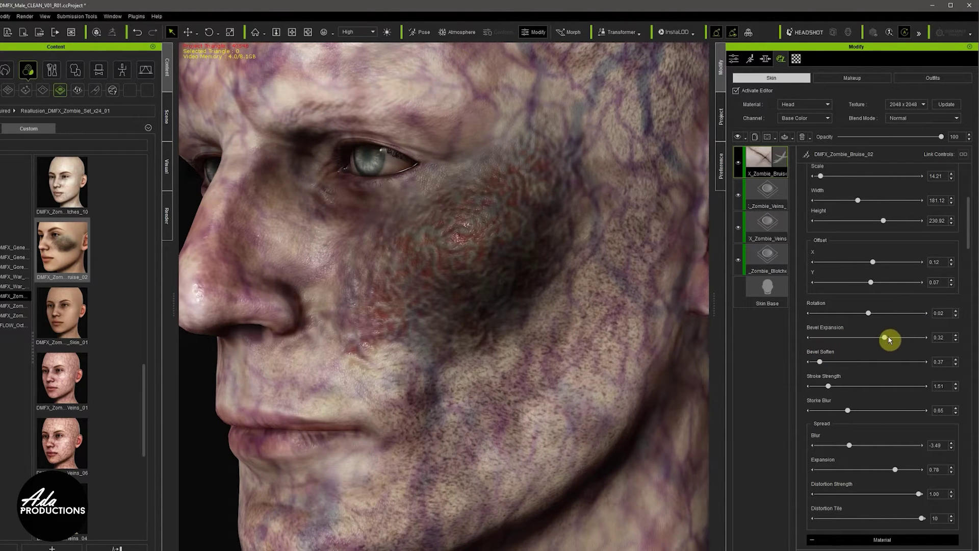
# Set the bruise's bevel expansion to 0.25, rotation to 0.04 and stroke strength to 4.06
pyautogui.moveTo(900, 338)
pyautogui.mouseDown()
pyautogui.moveTo(867, 345)
pyautogui.moveTo(894, 342)
pyautogui.moveTo(883, 350)
pyautogui.moveTo(874, 319)
pyautogui.mouseUp()
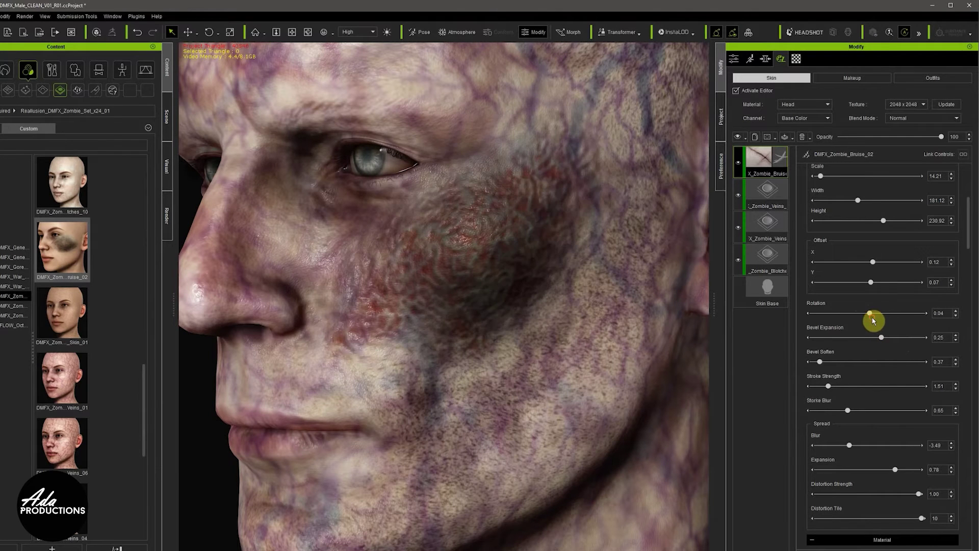
pyautogui.moveTo(828, 388)
pyautogui.mouseDown()
pyautogui.moveTo(865, 393)
pyautogui.moveTo(782, 400)
pyautogui.moveTo(887, 390)
pyautogui.moveTo(857, 391)
pyautogui.mouseUp()
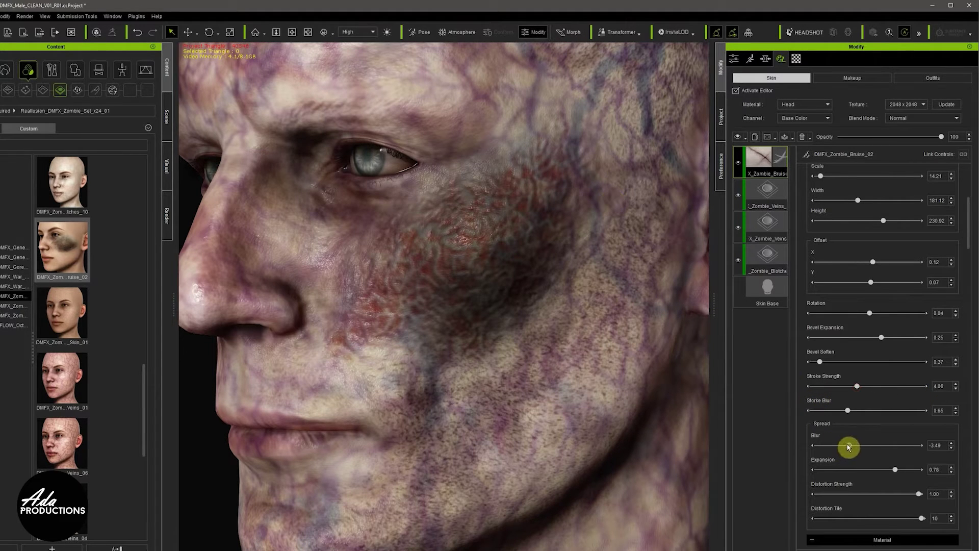
# Set the bruise's spread blur to -10.00, spread expansion to 0.16 and distortion strength to 0.65
pyautogui.moveTo(847, 446); pyautogui.dragTo(818, 445)
pyautogui.moveTo(894, 470); pyautogui.dragTo(832, 469)
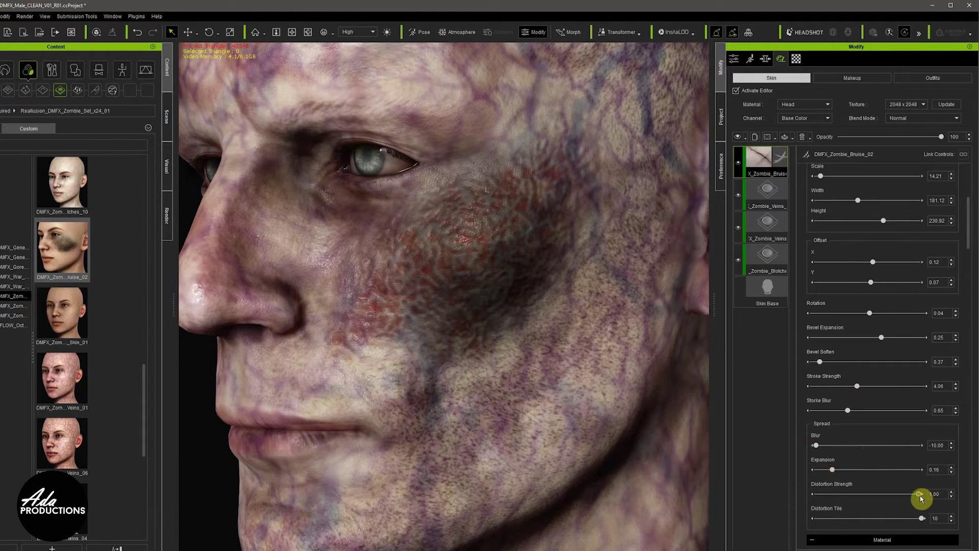
pyautogui.moveTo(920, 495); pyautogui.dragTo(883, 493)
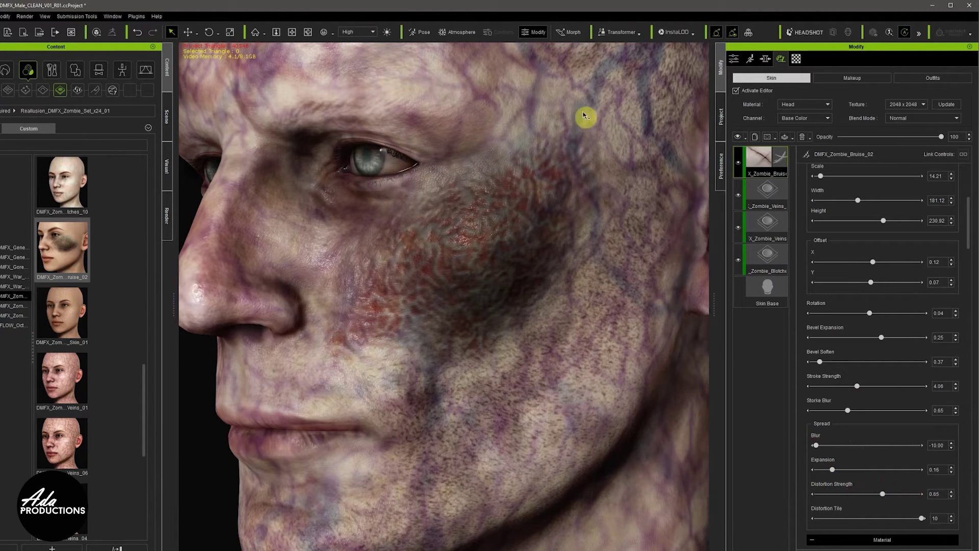
pyautogui.scroll(-4, 890, 323)
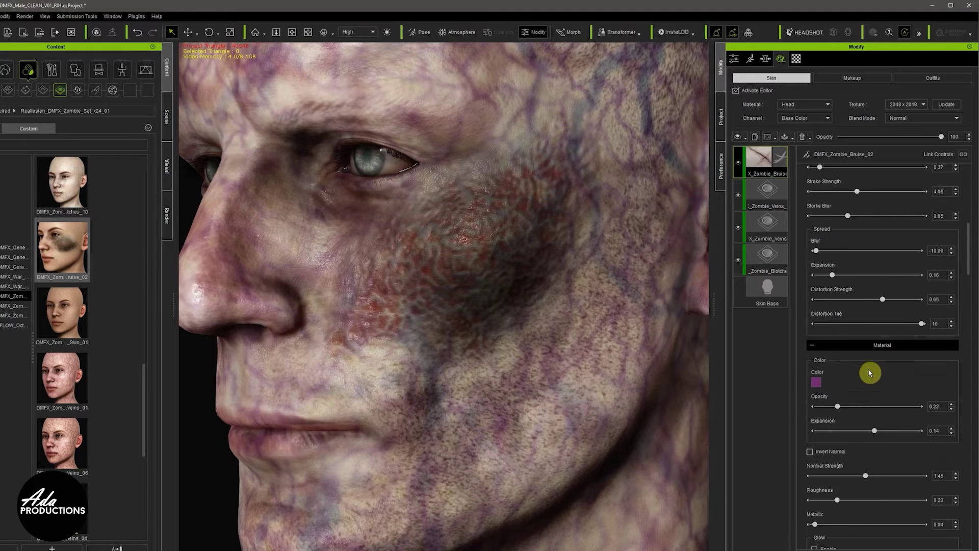
# Set the bruise's base colour opacity to 1.00, spread blur to -4.70, spread expansion to 0.19 and distortion tile to 3
pyautogui.moveTo(837, 405); pyautogui.dragTo(910, 408)
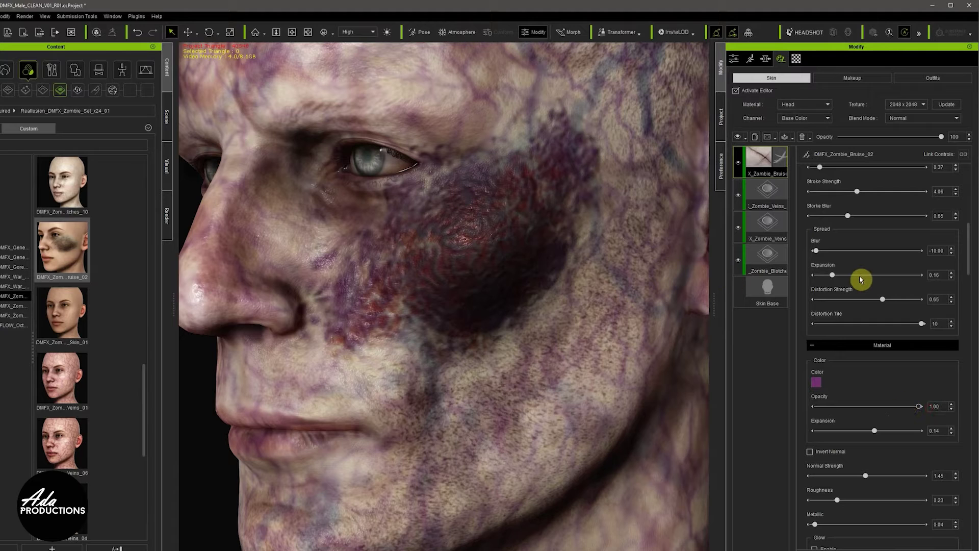
pyautogui.moveTo(833, 280)
pyautogui.mouseDown()
pyautogui.moveTo(863, 280)
pyautogui.moveTo(823, 283)
pyautogui.moveTo(874, 277)
pyautogui.moveTo(836, 284)
pyautogui.moveTo(865, 253)
pyautogui.moveTo(842, 264)
pyautogui.mouseUp()
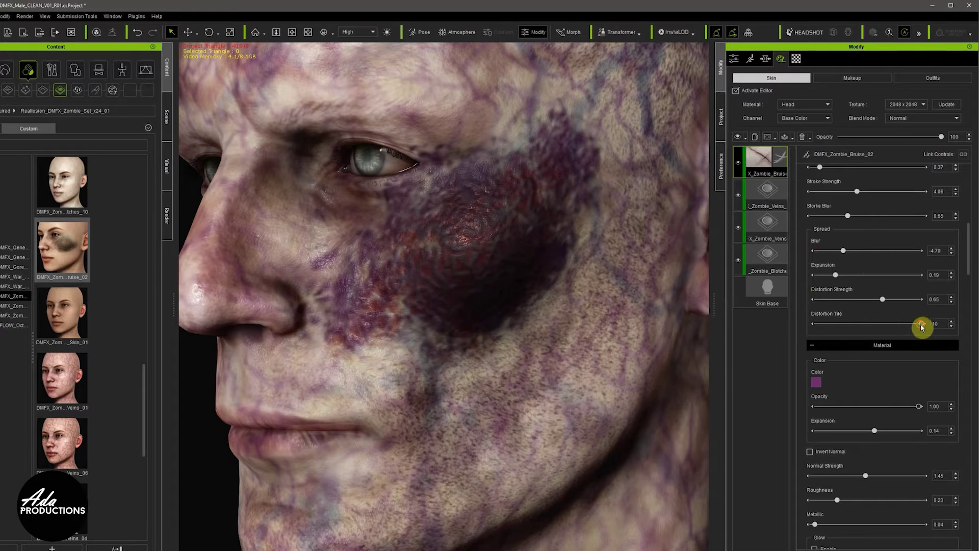
pyautogui.moveTo(921, 325); pyautogui.dragTo(840, 334)
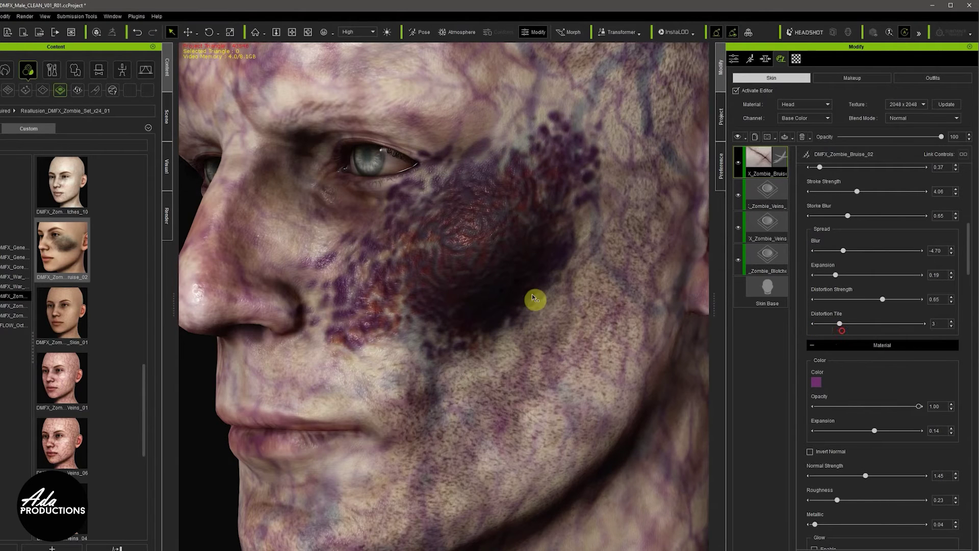
# Lower the bruise's base colour opacity, and set the scab's colour opacity to 0.75 and colour expansion to -0.53
pyautogui.scroll(-5, 531, 295)
pyautogui.scroll(3, 528, 293)
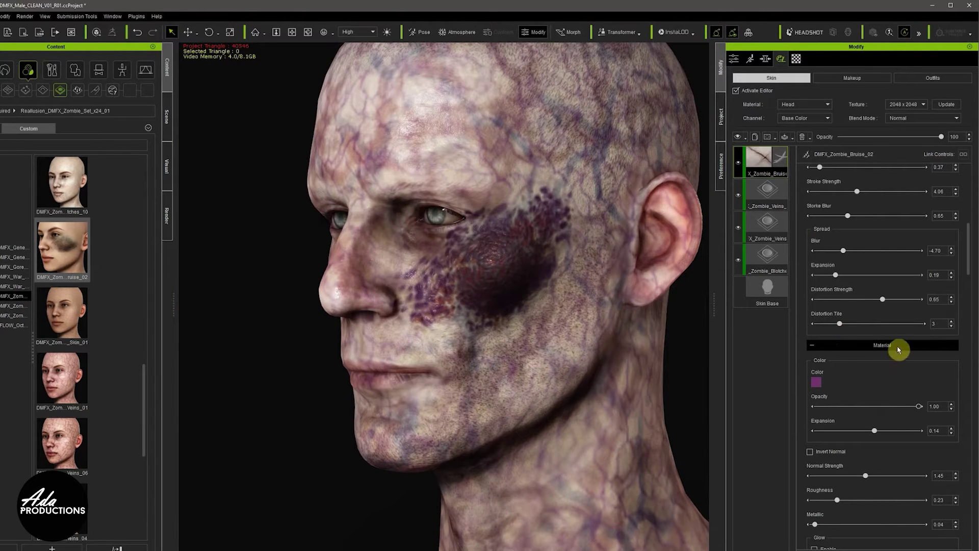
pyautogui.moveTo(917, 406); pyautogui.dragTo(880, 412)
pyautogui.scroll(-10, 862, 408)
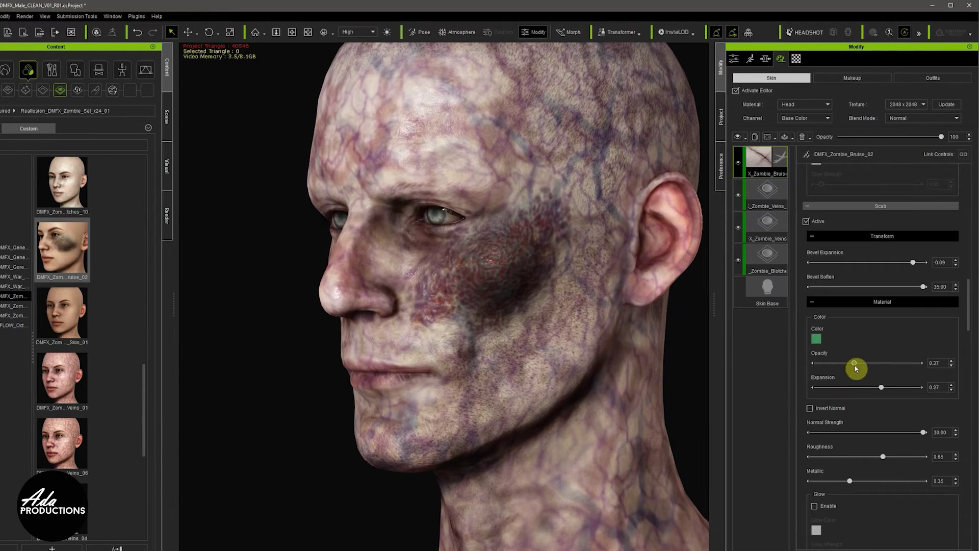
pyautogui.moveTo(854, 362); pyautogui.dragTo(845, 398)
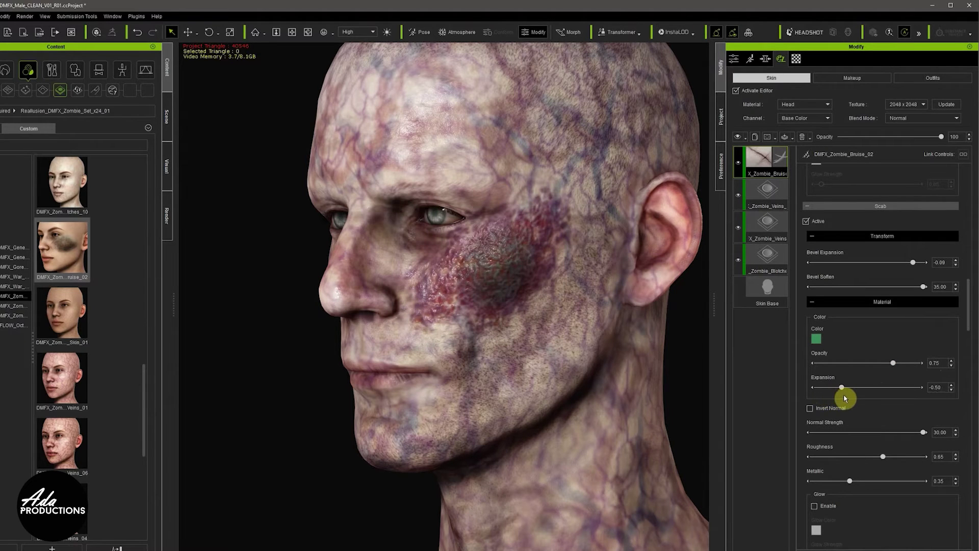
# Try several hues for the scab colour and apply a teal green
pyautogui.click(816, 342)
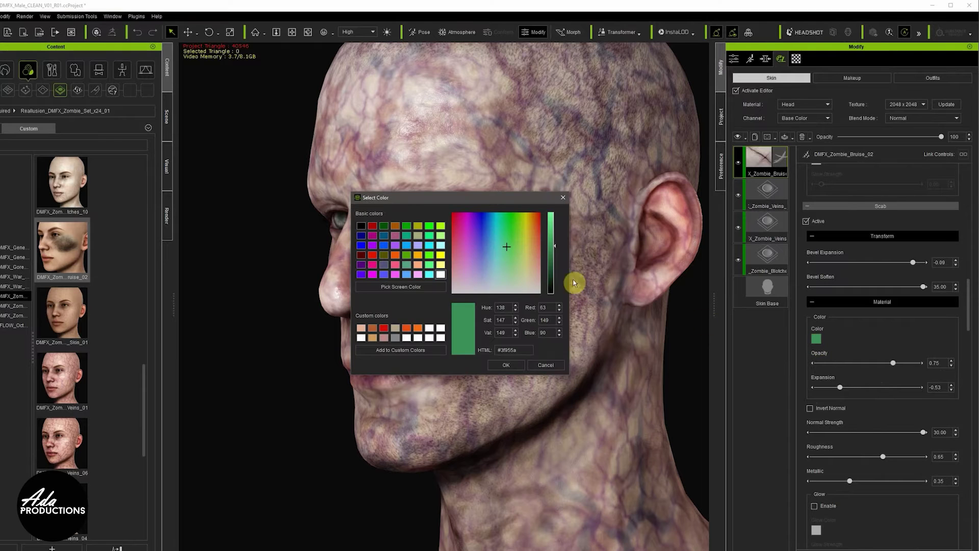
pyautogui.moveTo(479, 197); pyautogui.dragTo(715, 225)
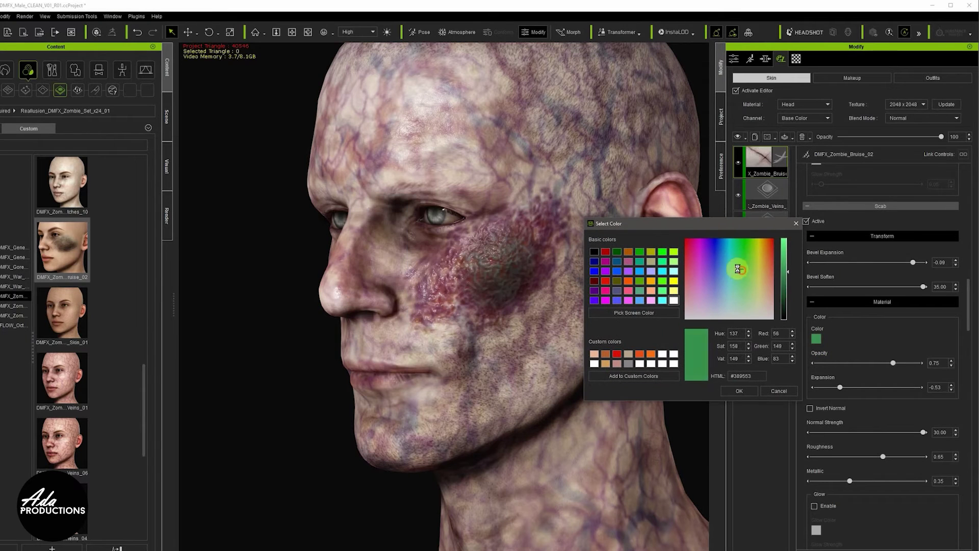
pyautogui.moveTo(737, 269); pyautogui.dragTo(739, 293)
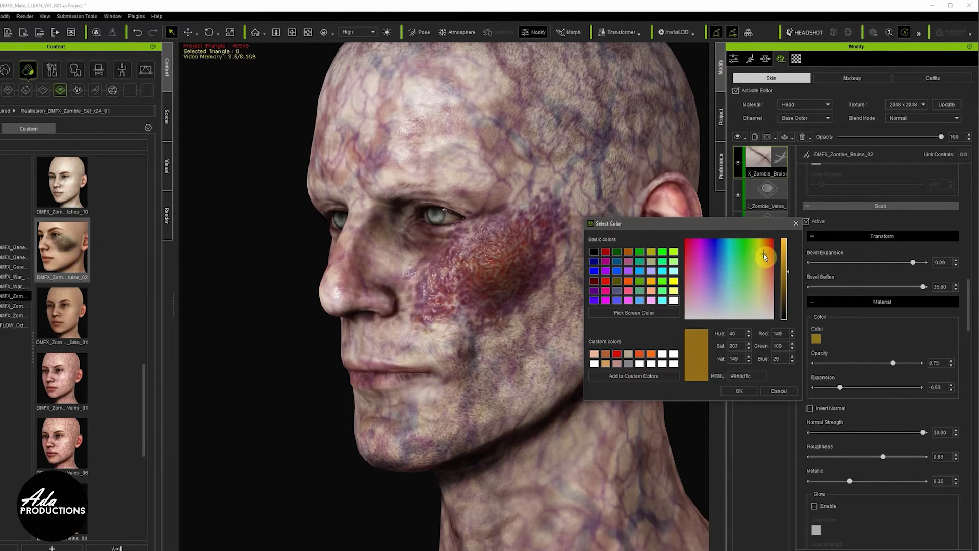
pyautogui.moveTo(764, 254); pyautogui.dragTo(739, 301)
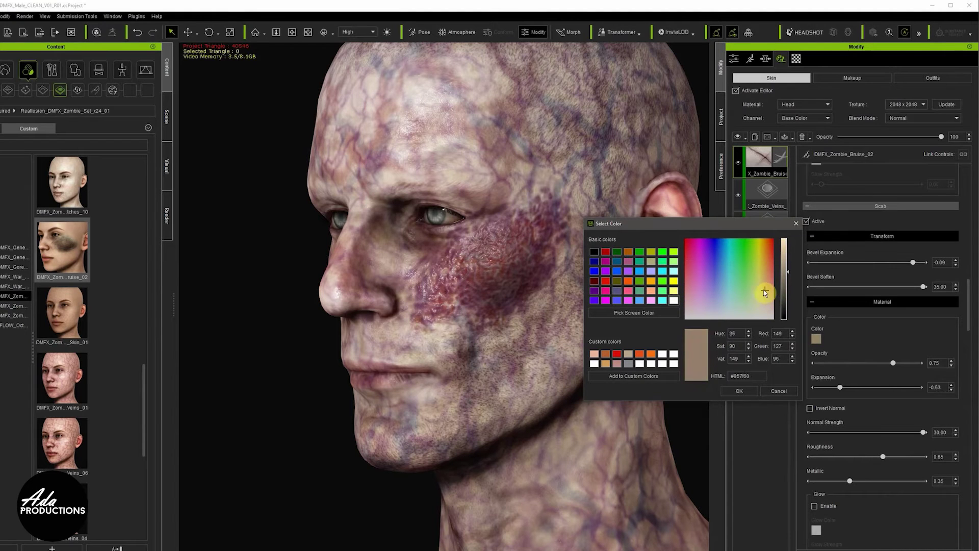
pyautogui.moveTo(726, 295); pyautogui.dragTo(736, 265)
pyautogui.click(739, 390)
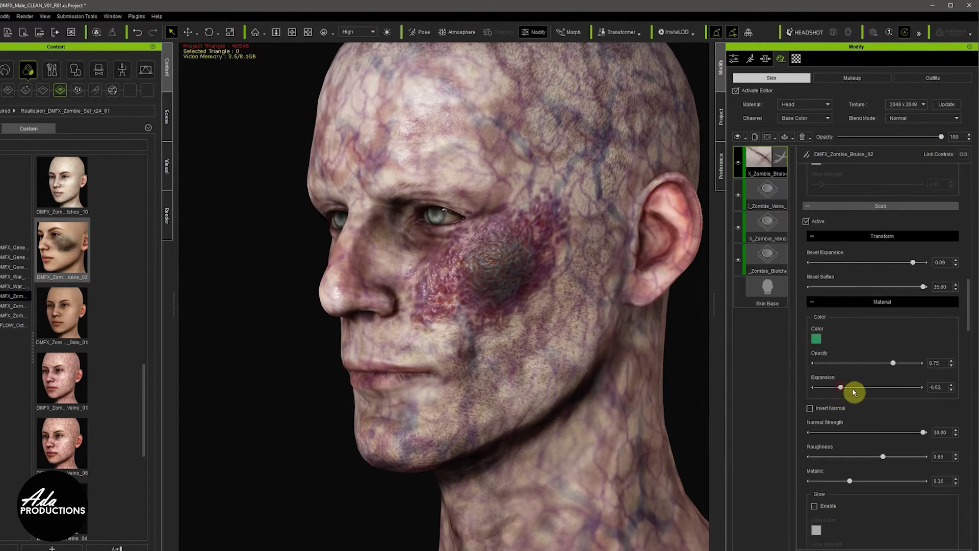
# Set the scab's colour expansion to -0.27 and roughness to 0.37, and invert its normal
pyautogui.moveTo(854, 392)
pyautogui.mouseDown()
pyautogui.moveTo(888, 392)
pyautogui.moveTo(853, 393)
pyautogui.mouseUp()
pyautogui.scroll(-2, 834, 415)
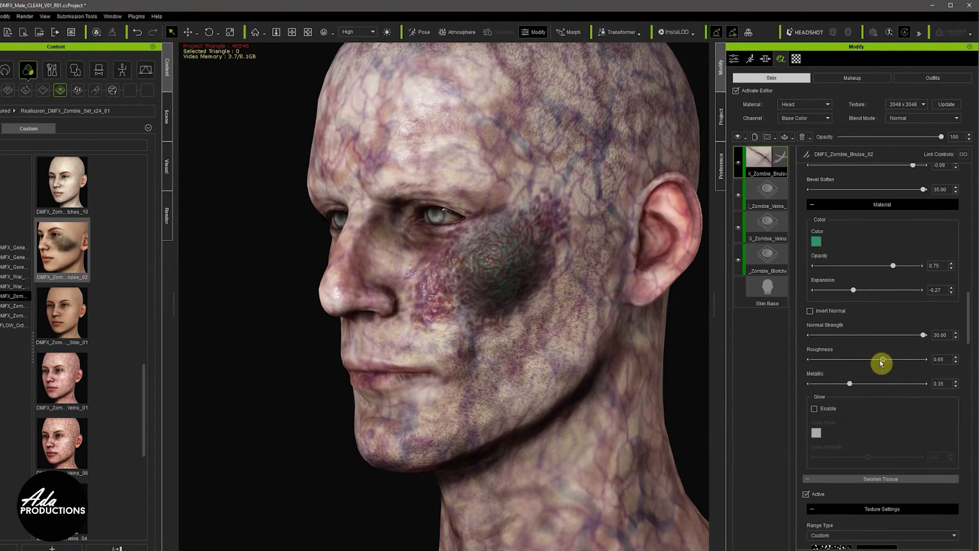
pyautogui.moveTo(882, 362); pyautogui.dragTo(852, 362)
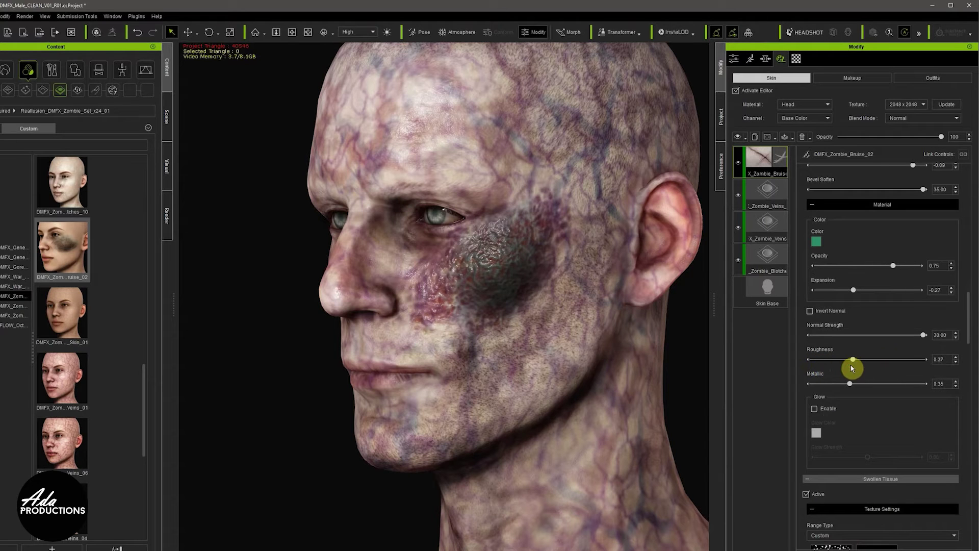
pyautogui.click(811, 312)
pyautogui.scroll(3, 585, 335)
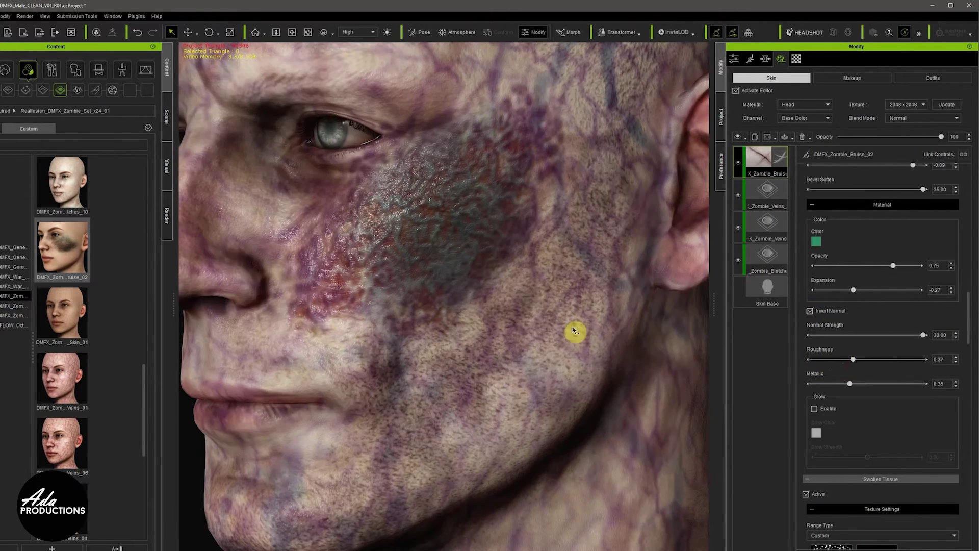
pyautogui.scroll(-3, 544, 311)
pyautogui.moveTo(651, 297); pyautogui.dragTo(676, 301, button='right')
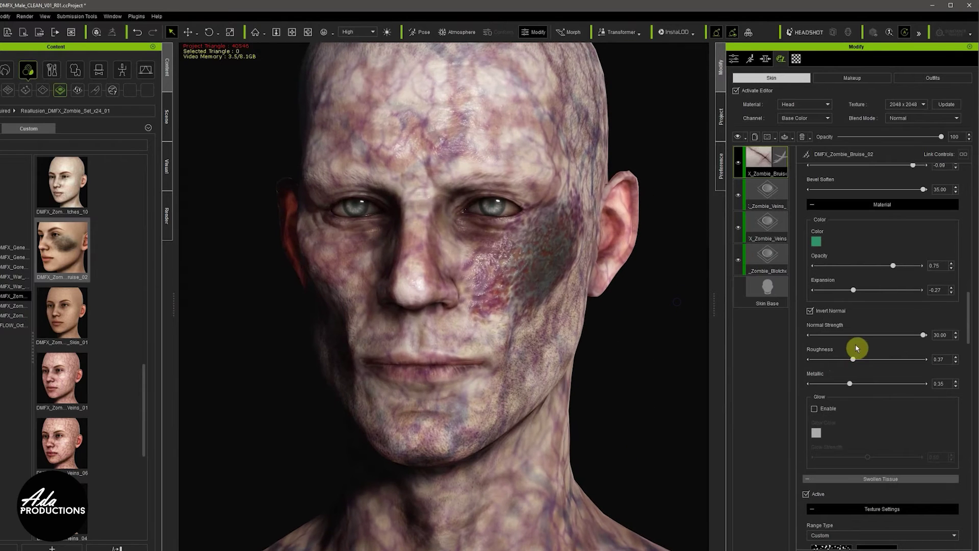
# Set the scab's normal strength to 4.00 and roughness to 0.16, and stop inverting its normal
pyautogui.moveTo(922, 336); pyautogui.dragTo(962, 347)
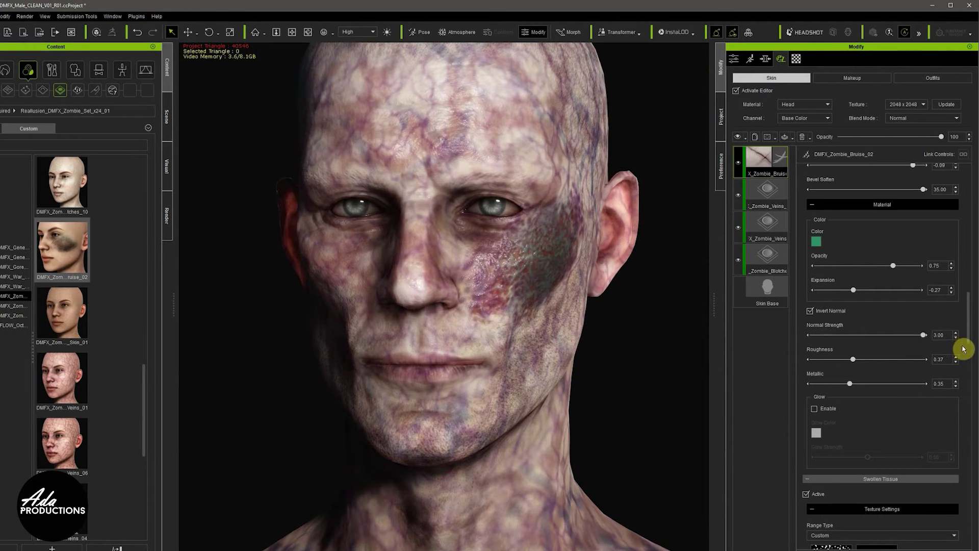
pyautogui.moveTo(852, 360); pyautogui.dragTo(829, 359)
pyautogui.click(809, 311)
pyautogui.scroll(-5, 868, 396)
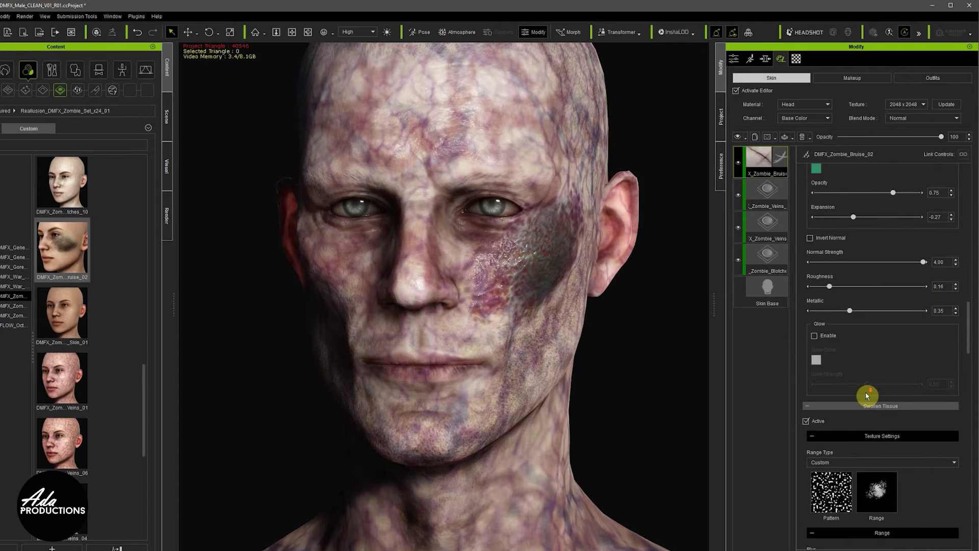
# Set the swollen tissue's range expansion to 0.74, range blur to 0.92 and pattern contrast to 0.07
pyautogui.scroll(-2, 867, 396)
pyautogui.moveTo(842, 418); pyautogui.dragTo(908, 413)
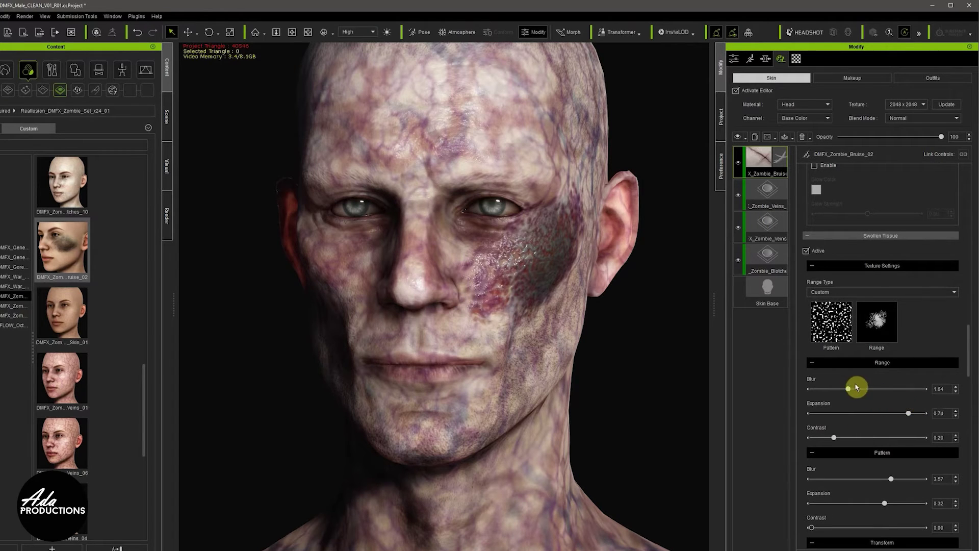
pyautogui.moveTo(849, 389)
pyautogui.mouseDown()
pyautogui.moveTo(811, 395)
pyautogui.moveTo(832, 392)
pyautogui.mouseUp()
pyautogui.scroll(5, 545, 316)
pyautogui.scroll(-5, 546, 316)
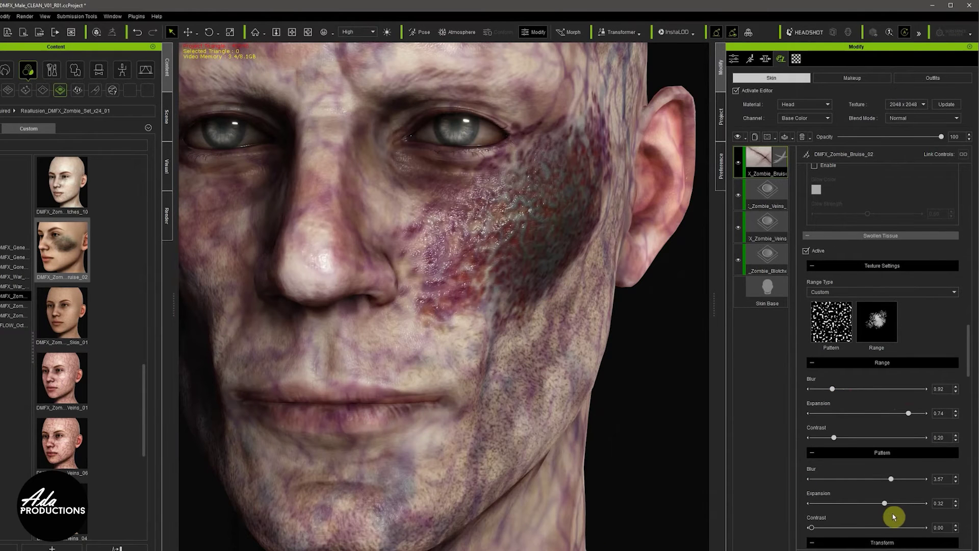
pyautogui.moveTo(814, 528); pyautogui.dragTo(819, 527)
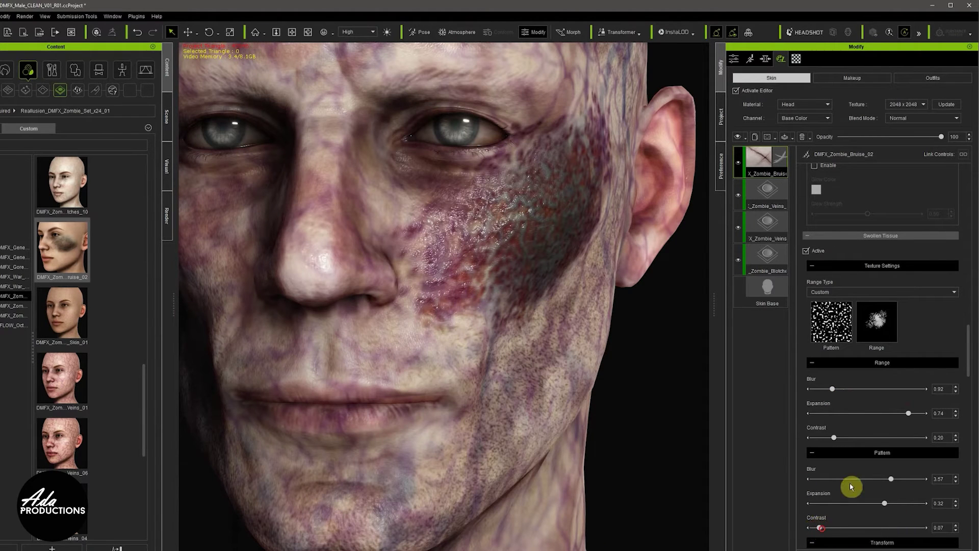
# Set the swollen tissue's scale to 166.67, tile to 2.00, colour opacity to 1.00 and normal strength to 8.00
pyautogui.scroll(-5, 851, 487)
pyautogui.moveTo(847, 350); pyautogui.dragTo(825, 372)
pyautogui.moveTo(898, 437); pyautogui.dragTo(941, 439)
pyautogui.scroll(-3, 866, 469)
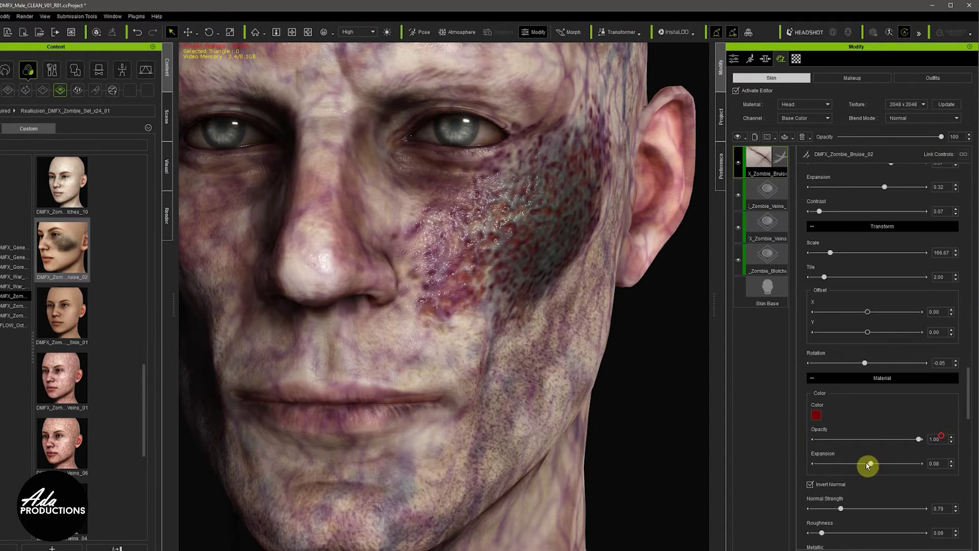
pyautogui.scroll(-3, 821, 490)
pyautogui.moveTo(841, 436); pyautogui.dragTo(893, 441)
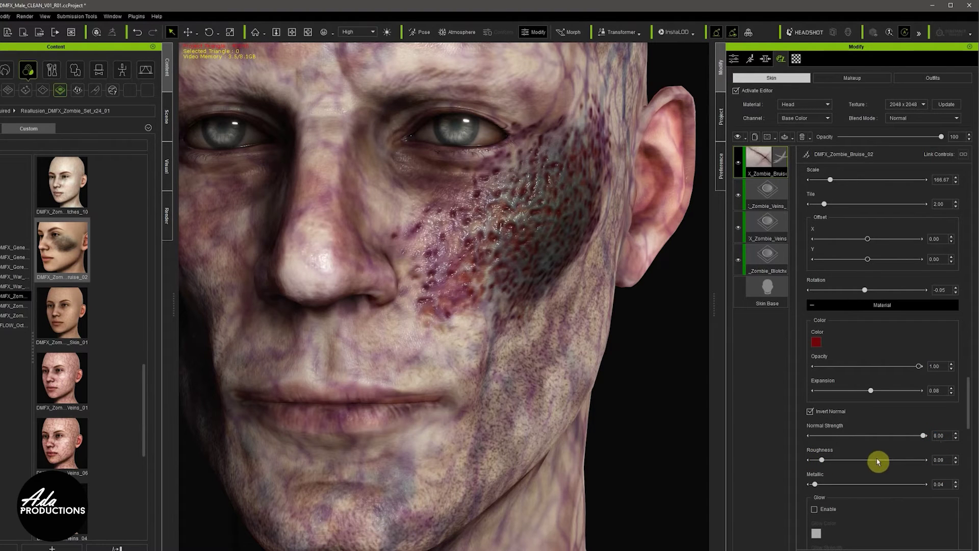
# Examine the bruise on the cheek close up and from several angles
pyautogui.scroll(-3, 562, 404)
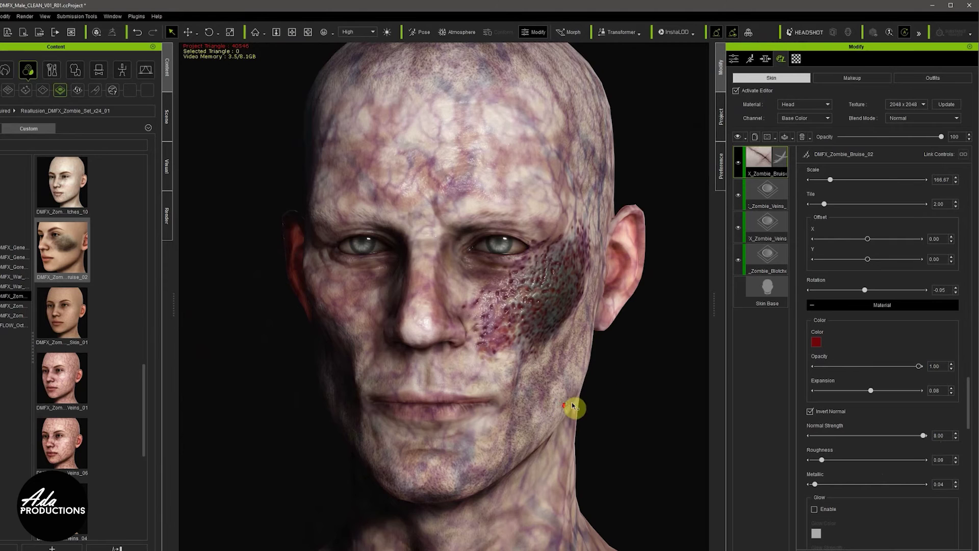
pyautogui.moveTo(572, 403)
pyautogui.keyDown('alt'); pyautogui.mouseDown()
pyautogui.moveTo(527, 400)
pyautogui.moveTo(571, 395)
pyautogui.mouseUp(); pyautogui.keyUp('alt')
pyautogui.scroll(3, 531, 405)
pyautogui.moveTo(541, 411); pyautogui.dragTo(549, 435, button='middle')
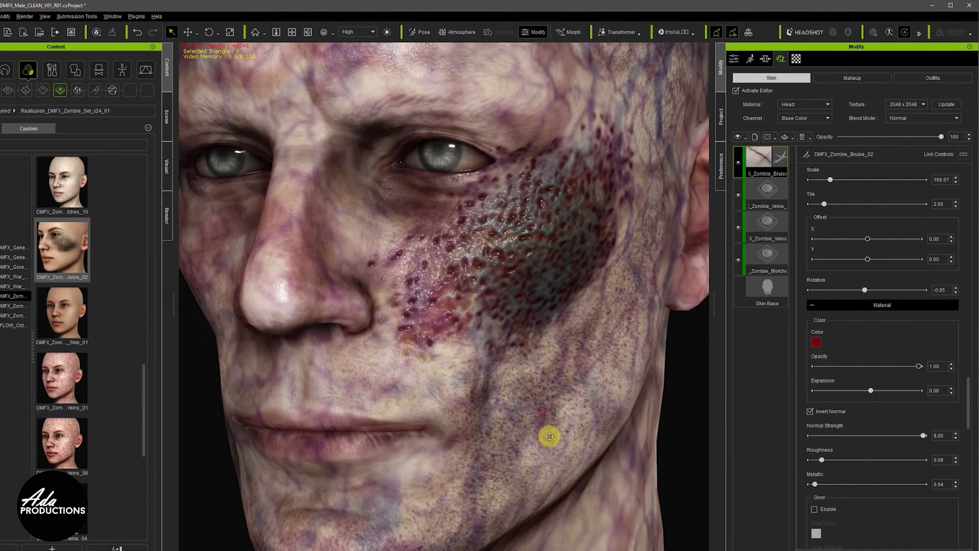
pyautogui.scroll(-3, 549, 436)
pyautogui.moveTo(542, 424); pyautogui.dragTo(583, 375, button='right')
pyautogui.scroll(3, 515, 394)
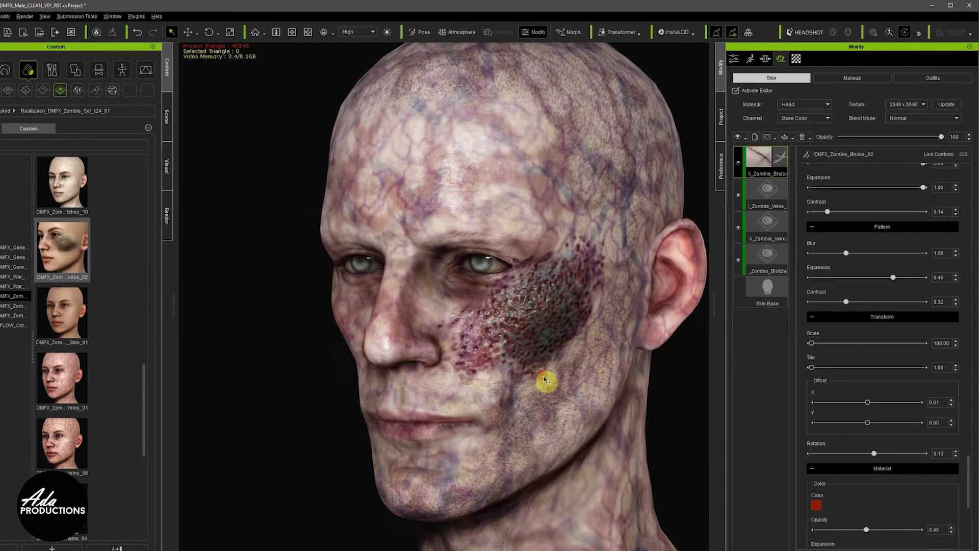
pyautogui.moveTo(545, 381); pyautogui.dragTo(538, 350, button='middle')
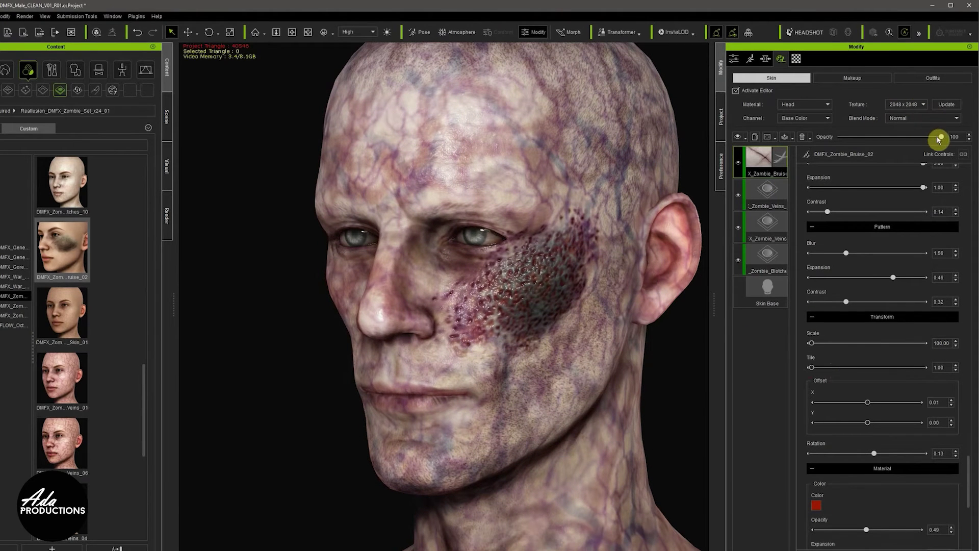
# Set the bruise layer's opacity to 79 and its base Y offset to -0.01 to move it down the cheek
pyautogui.moveTo(939, 139); pyautogui.dragTo(910, 147)
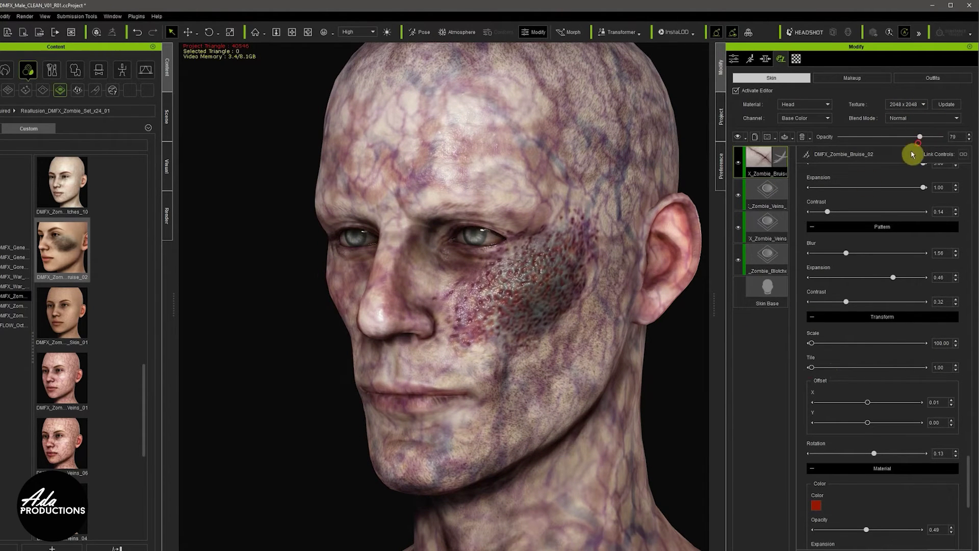
pyautogui.scroll(-10, 826, 209)
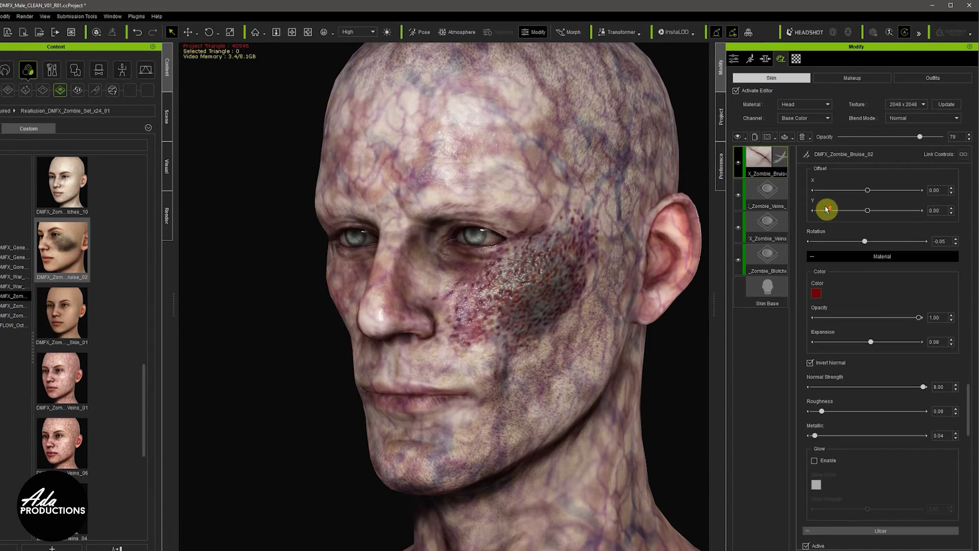
pyautogui.scroll(3, 968, 409)
pyautogui.moveTo(972, 404); pyautogui.dragTo(975, 179)
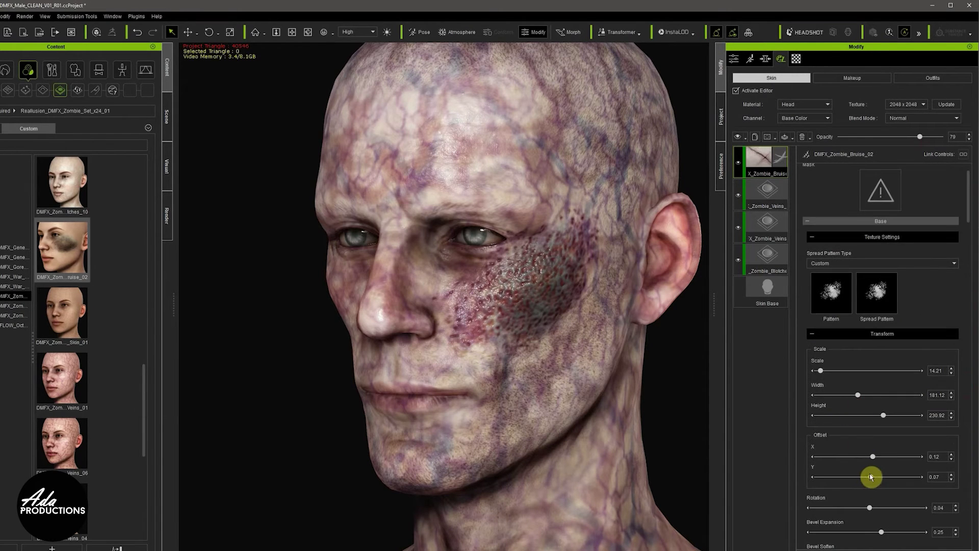
pyautogui.moveTo(870, 478); pyautogui.dragTo(874, 465)
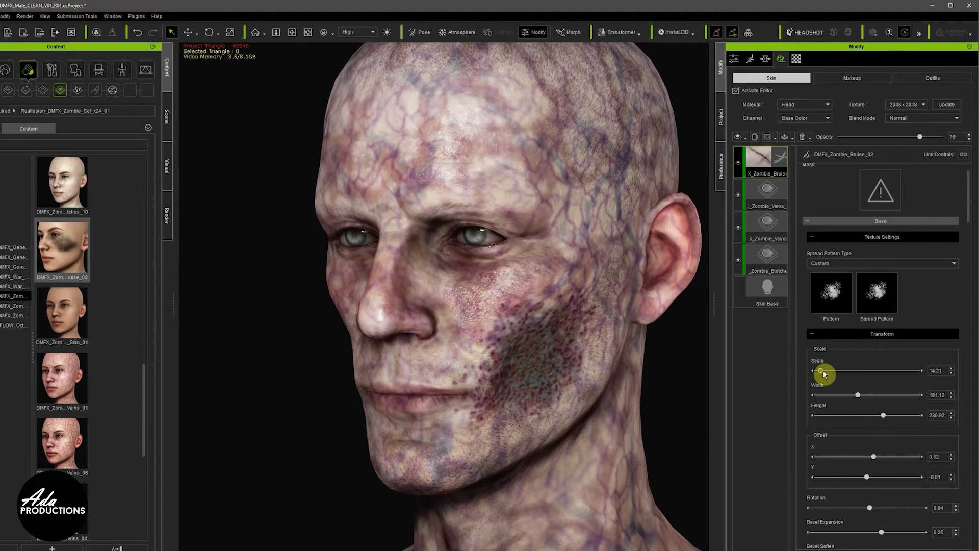
# Enlarge the bruise by setting its base scale to 19.01
pyautogui.moveTo(824, 374); pyautogui.dragTo(823, 374)
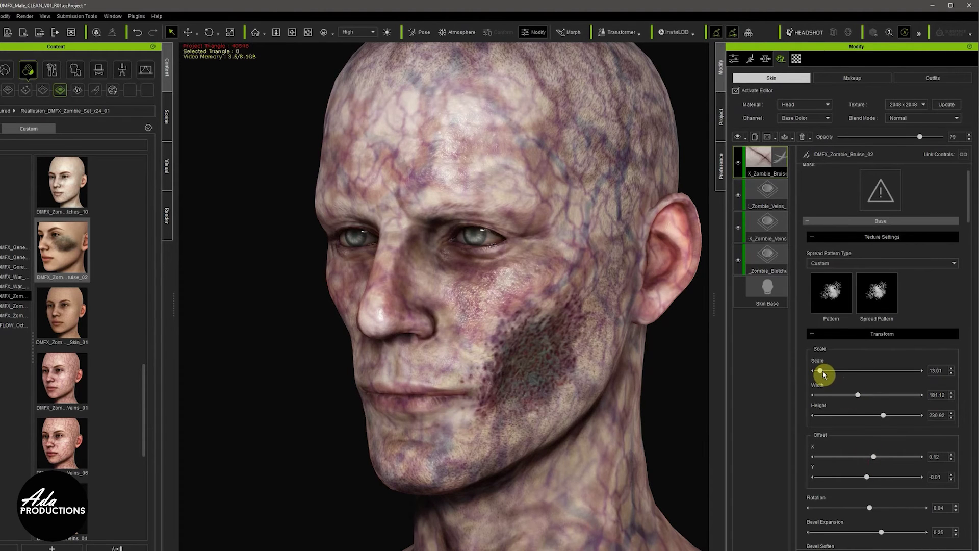
pyautogui.keyDown('alt'); pyautogui.moveTo(577, 346); pyautogui.dragTo(575, 337, button='right'); pyautogui.keyUp('alt')
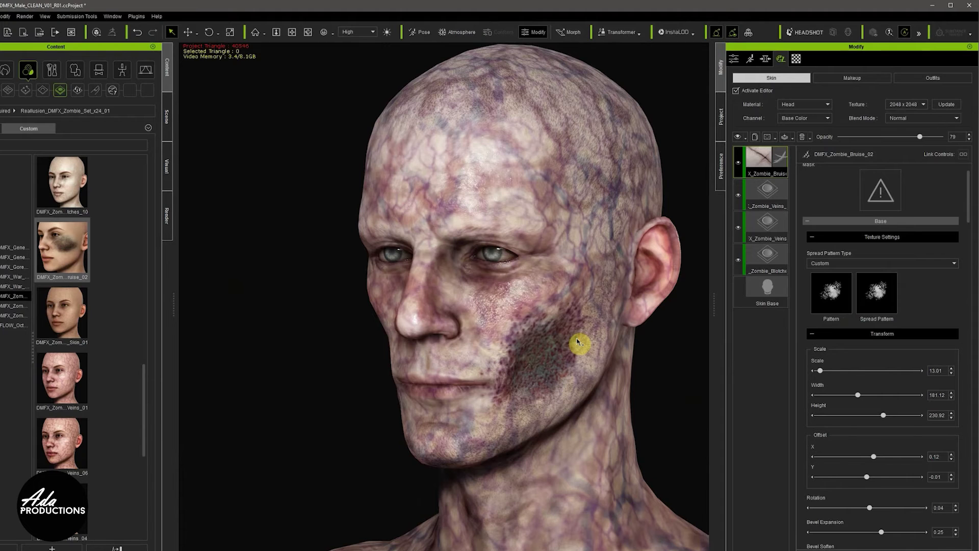
pyautogui.scroll(2, 577, 338)
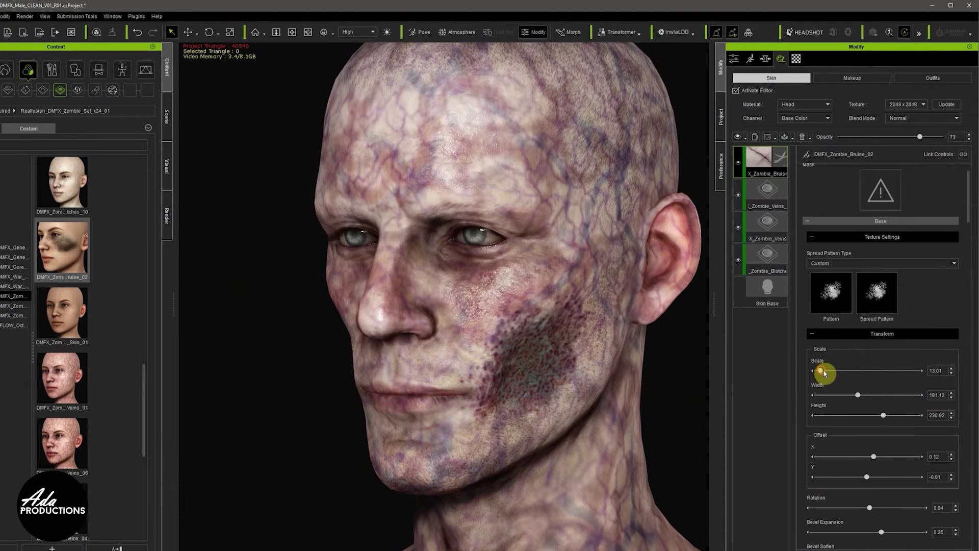
pyautogui.moveTo(821, 371); pyautogui.dragTo(824, 373)
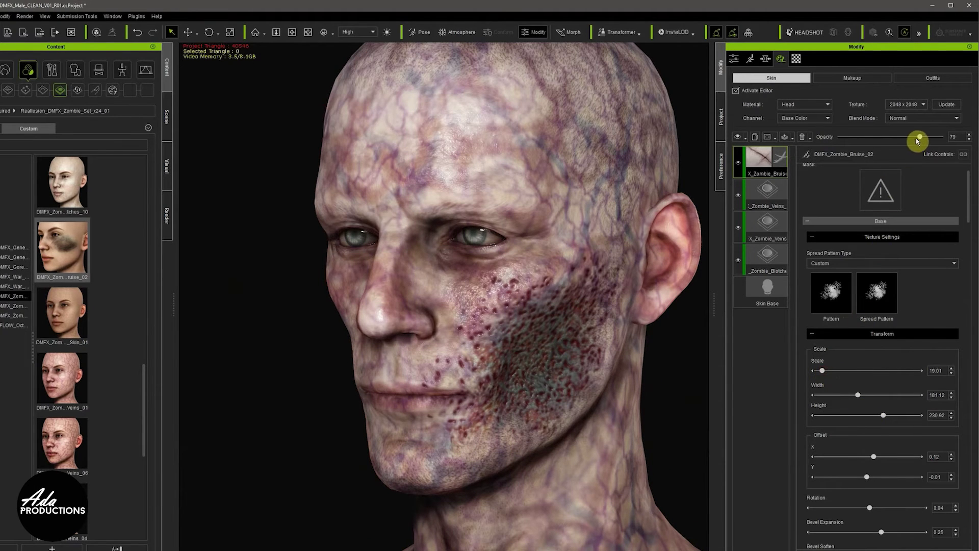
# Try the bruise layer in Multiply, settle on the Overlay blend mode, and set its opacity to 77
pyautogui.moveTo(939, 141); pyautogui.dragTo(904, 154)
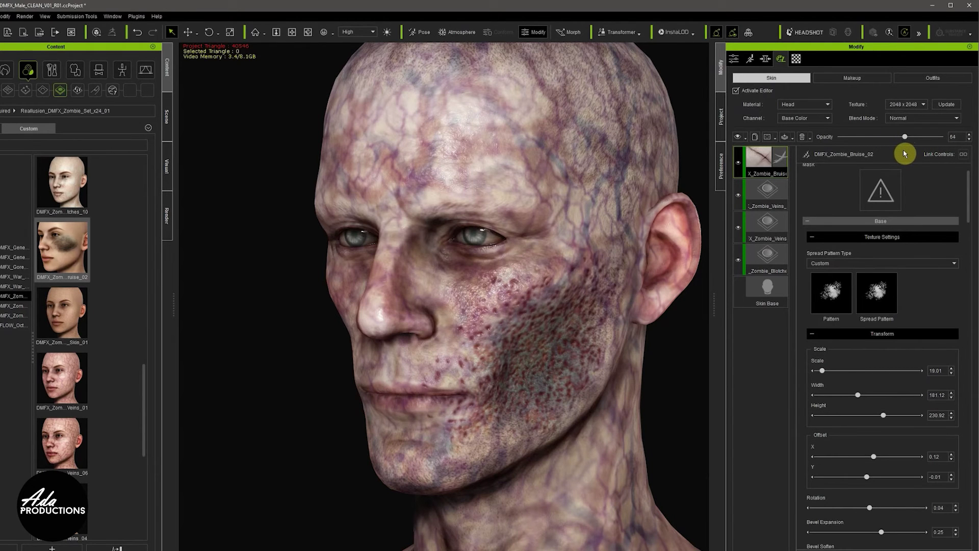
pyautogui.click(938, 120)
pyautogui.click(929, 131)
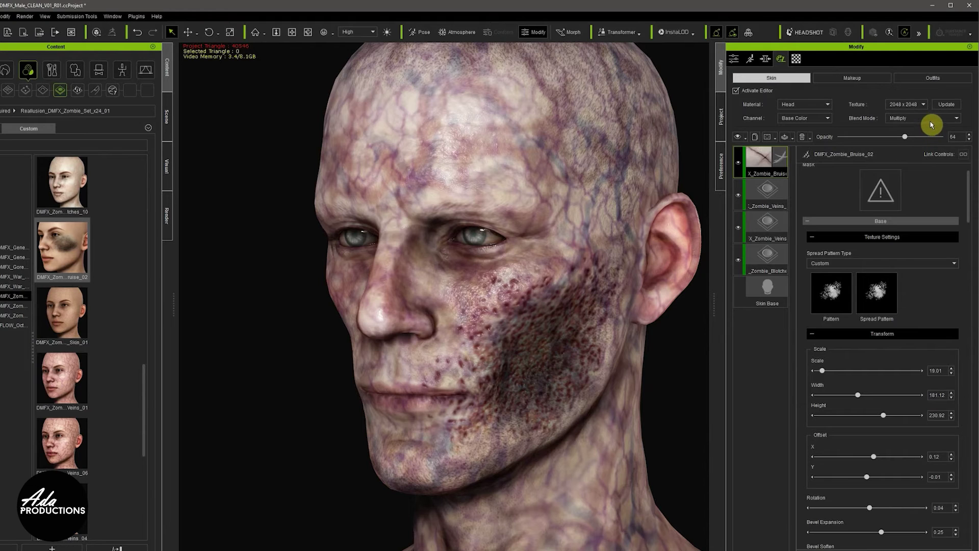
pyautogui.scroll(-1, 931, 121)
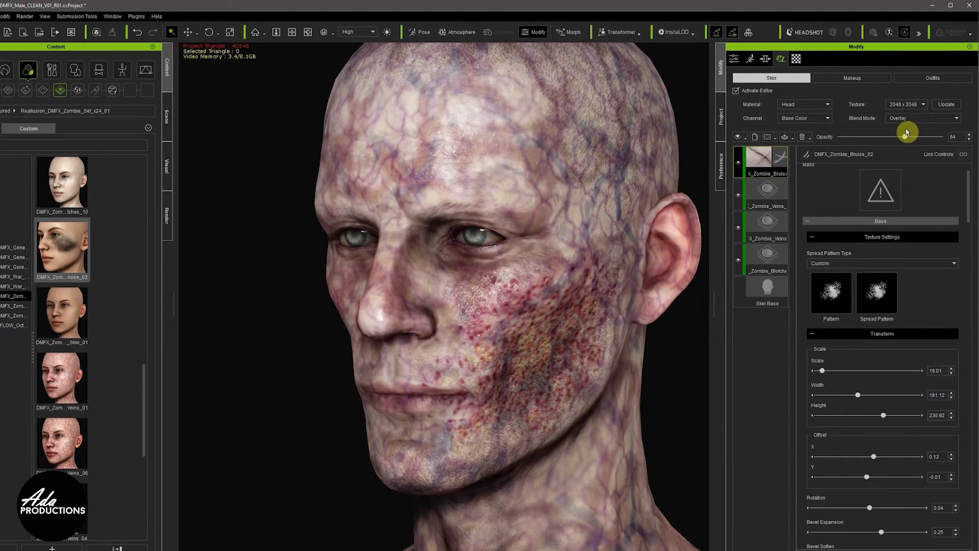
pyautogui.moveTo(906, 139); pyautogui.dragTo(922, 139)
pyautogui.scroll(-3, 655, 273)
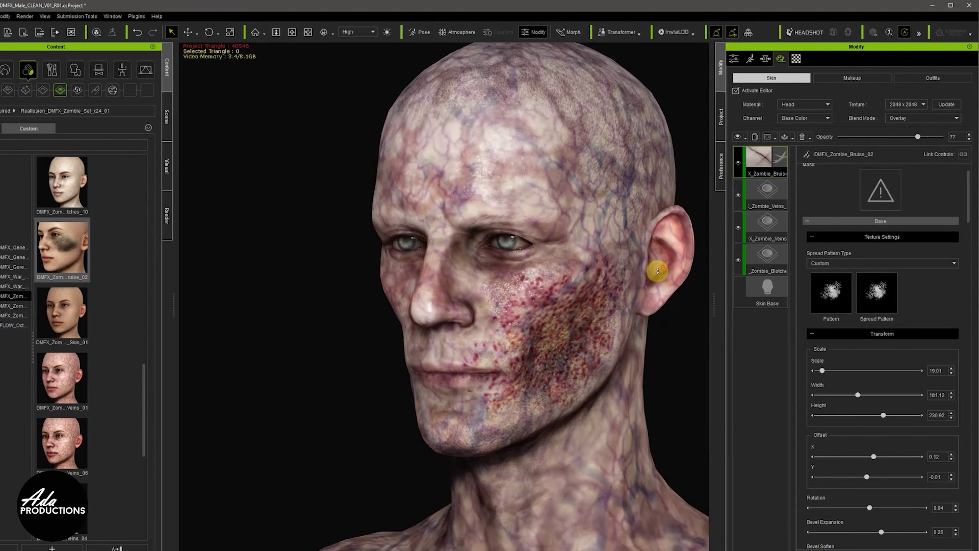
pyautogui.keyDown('alt'); pyautogui.moveTo(594, 297); pyautogui.dragTo(644, 282, button='right'); pyautogui.keyUp('alt')
pyautogui.keyDown('alt'); pyautogui.moveTo(626, 297); pyautogui.dragTo(595, 266); pyautogui.keyUp('alt')
pyautogui.scroll(5, 596, 265)
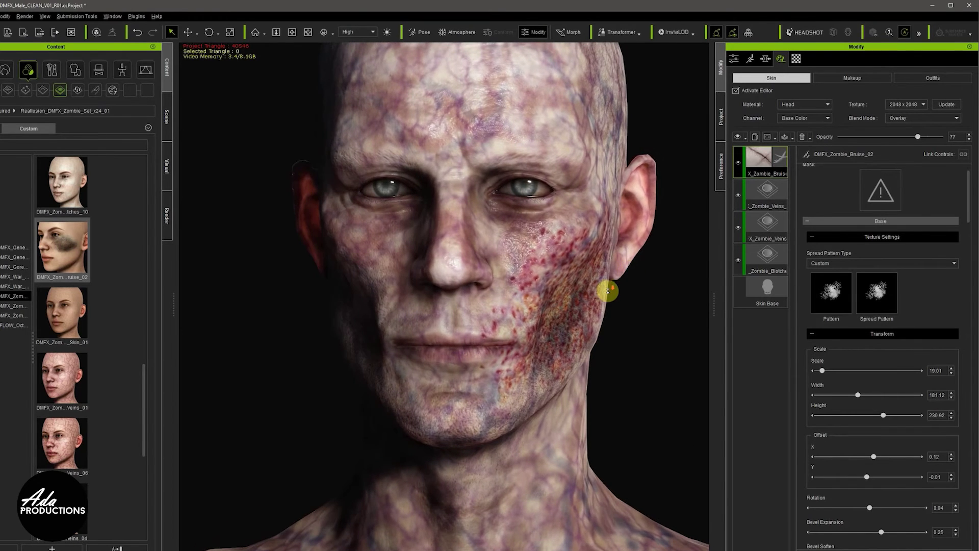
pyautogui.scroll(-3, 608, 291)
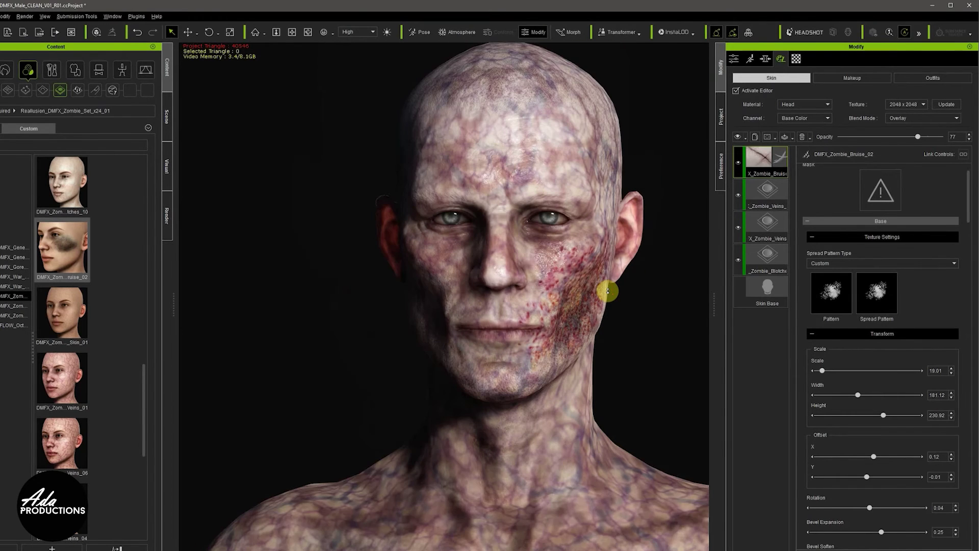
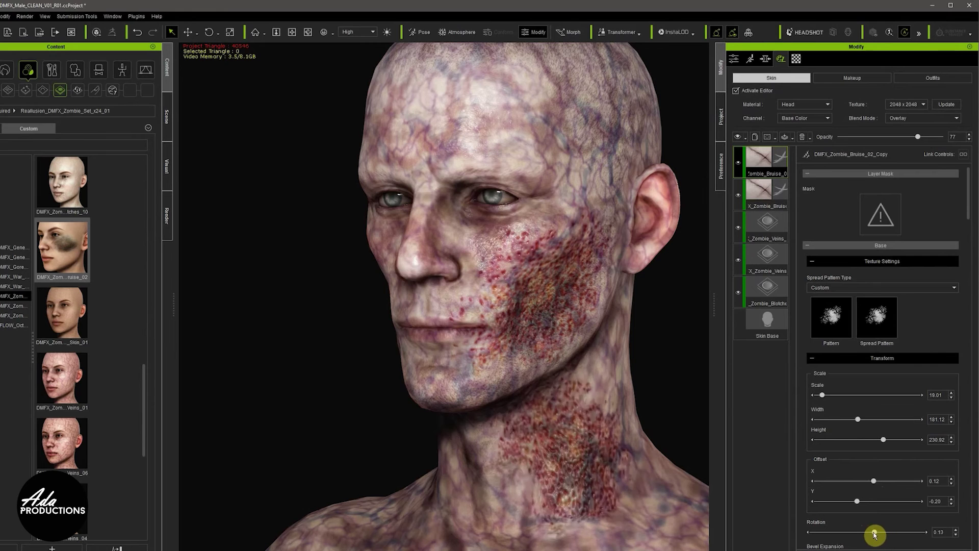
# Move the copied bruise from the neck up to the temple by setting its base offset to X 0.21 and Y 0.13
pyautogui.scroll(-3, 520, 330)
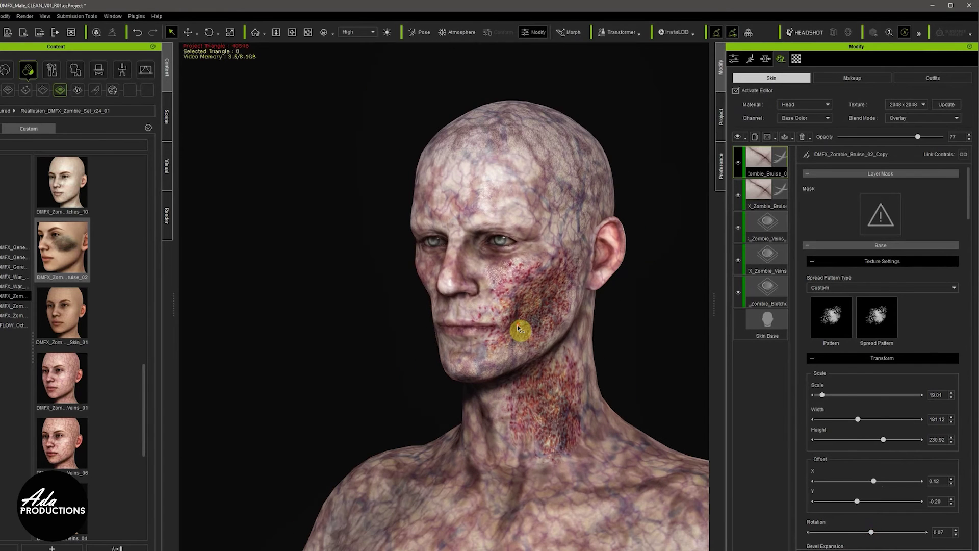
pyautogui.moveTo(579, 322); pyautogui.dragTo(649, 387, button='right')
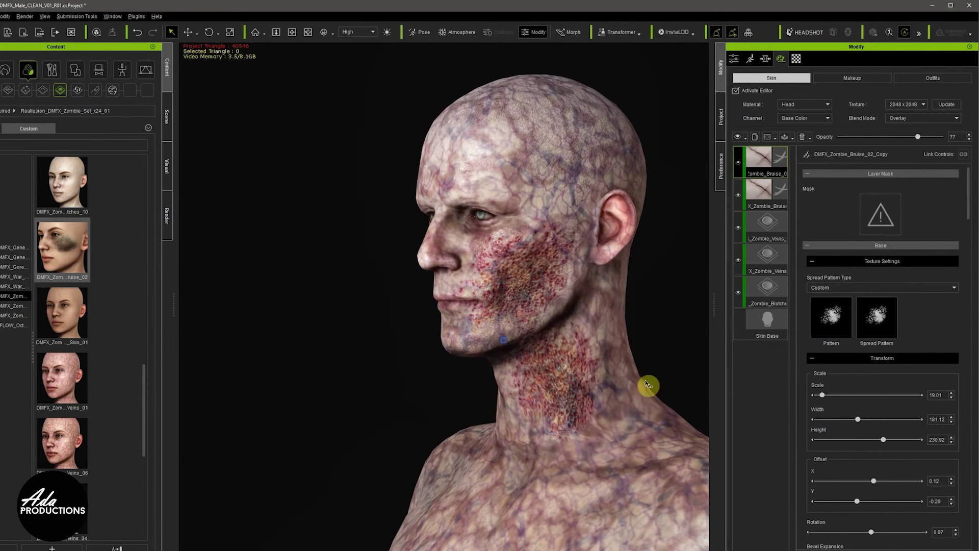
pyautogui.moveTo(861, 503)
pyautogui.mouseDown()
pyautogui.moveTo(878, 501)
pyautogui.moveTo(880, 482)
pyautogui.moveTo(874, 503)
pyautogui.mouseUp()
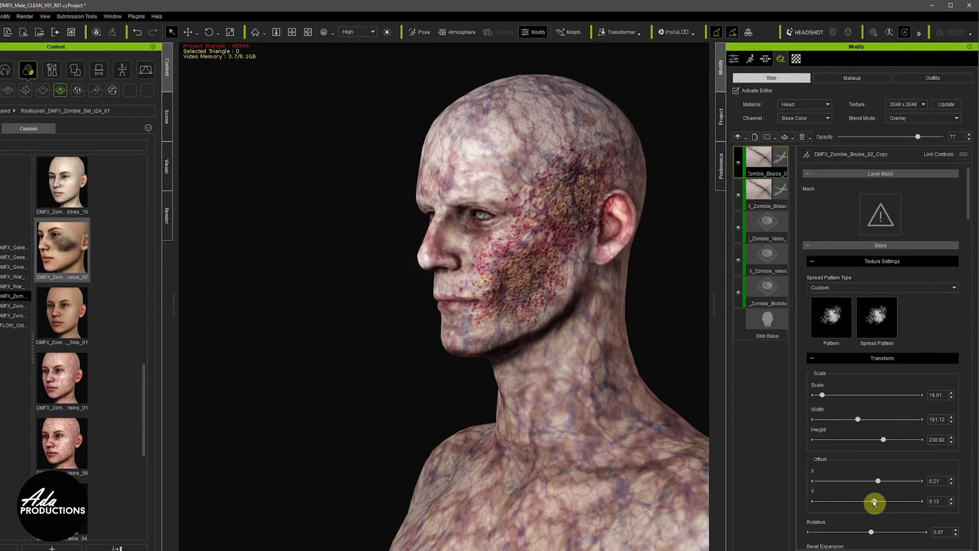
pyautogui.moveTo(527, 327)
pyautogui.mouseDown(button='right')
pyautogui.moveTo(622, 319)
pyautogui.moveTo(671, 294)
pyautogui.moveTo(533, 323)
pyautogui.mouseUp(button='right')
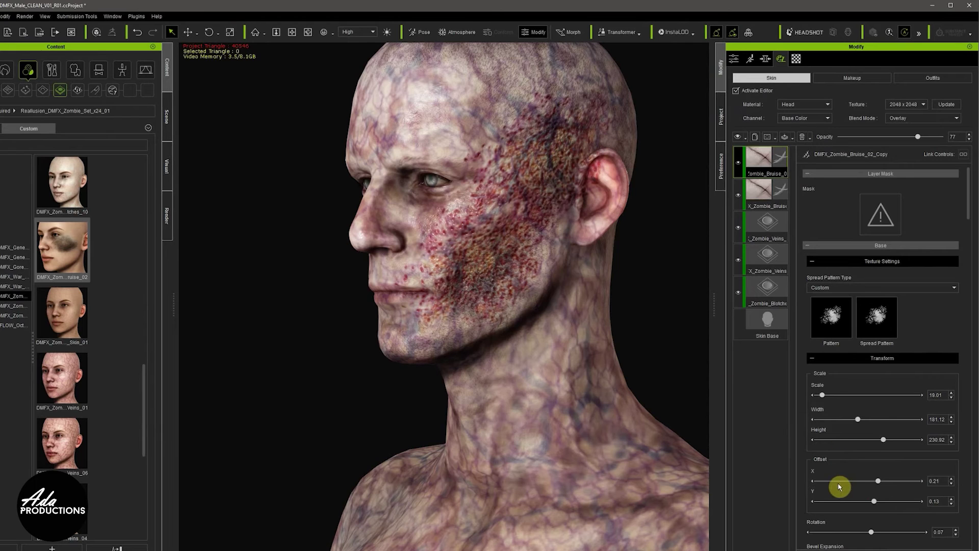
# Set the copied bruise's base height to 185.94, its rotation to 0.11 and its stroke strength to 5.83
pyautogui.moveTo(883, 439); pyautogui.dragTo(861, 445)
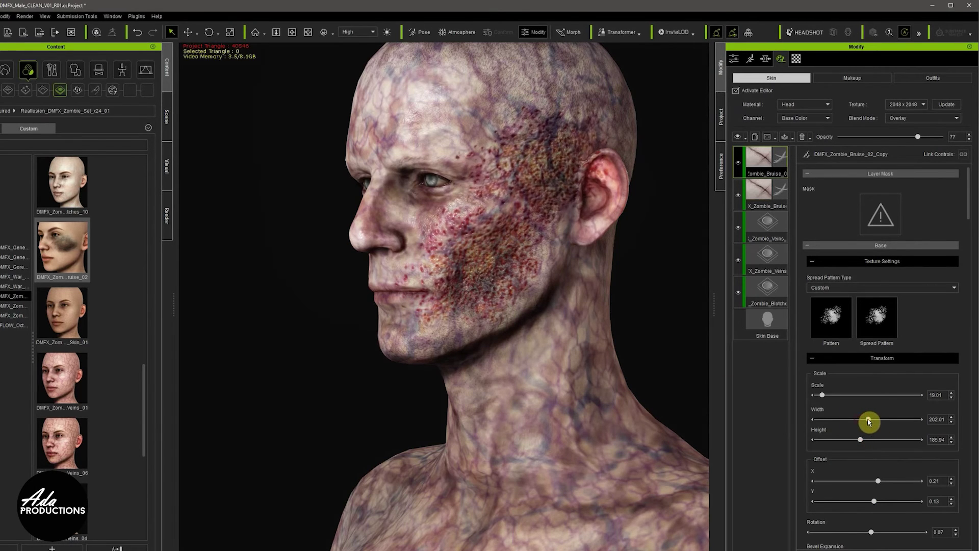
pyautogui.scroll(-3, 867, 443)
pyautogui.moveTo(871, 436); pyautogui.dragTo(871, 467)
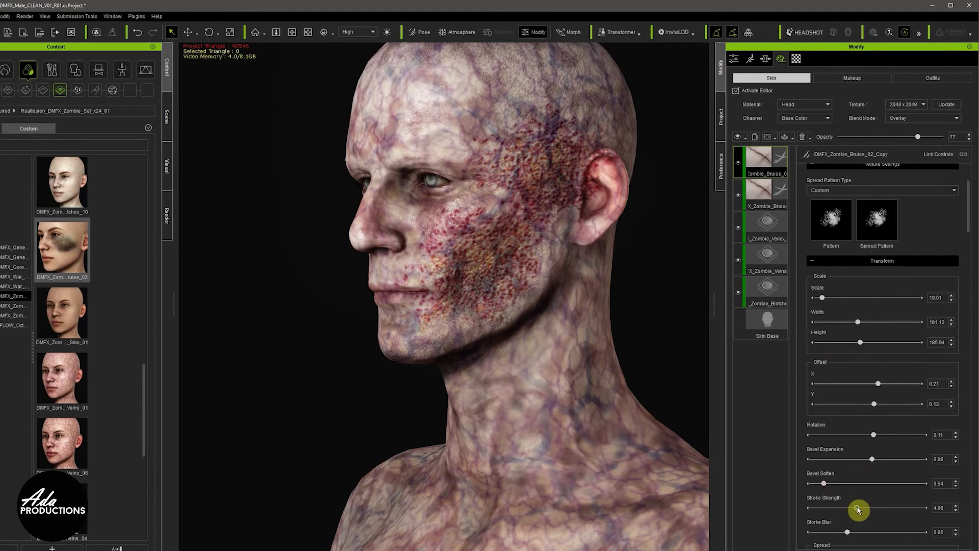
pyautogui.moveTo(875, 515); pyautogui.dragTo(891, 517)
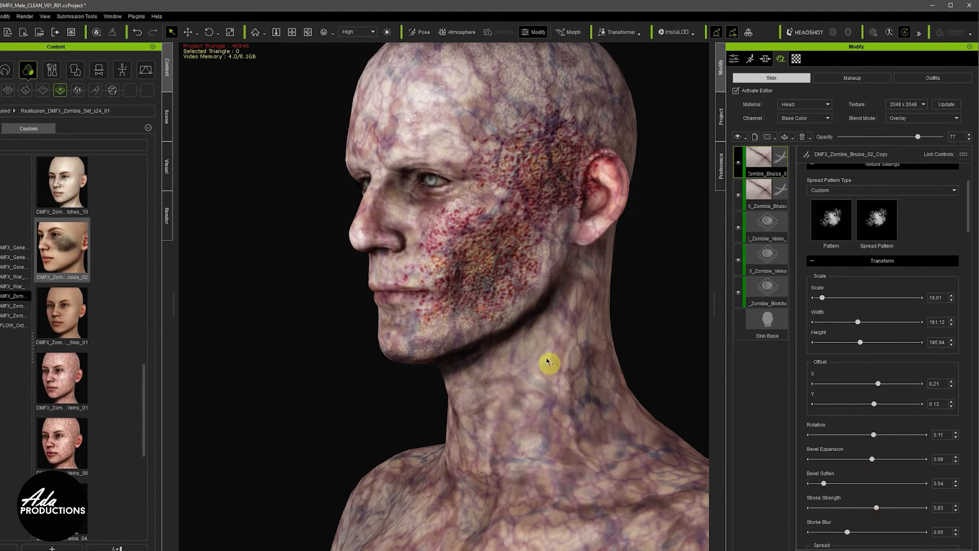
# Duplicate the temple bruise layer and move the new copy to the Body material
pyautogui.moveTo(590, 273); pyautogui.dragTo(586, 262, button='right')
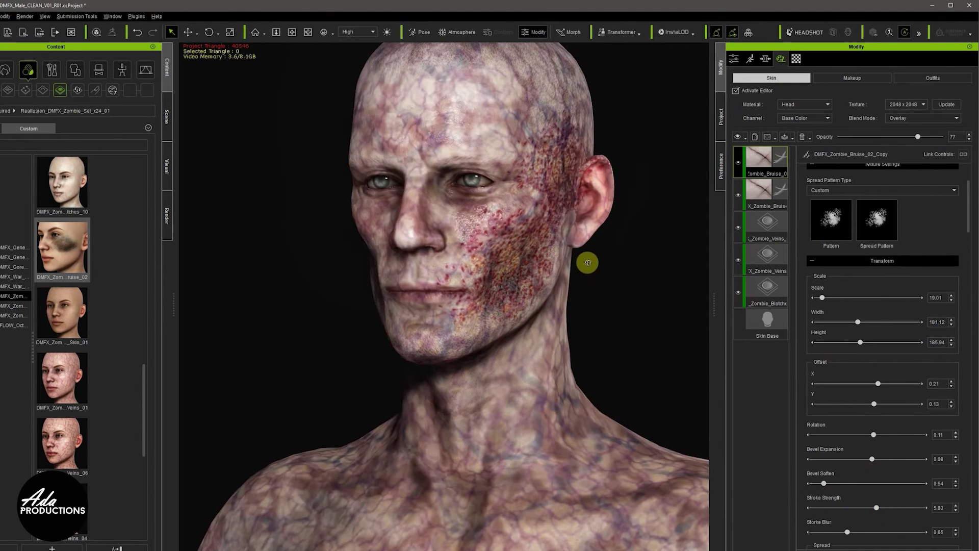
pyautogui.moveTo(586, 262); pyautogui.dragTo(570, 324, button='middle')
pyautogui.moveTo(570, 325); pyautogui.dragTo(524, 393, button='right')
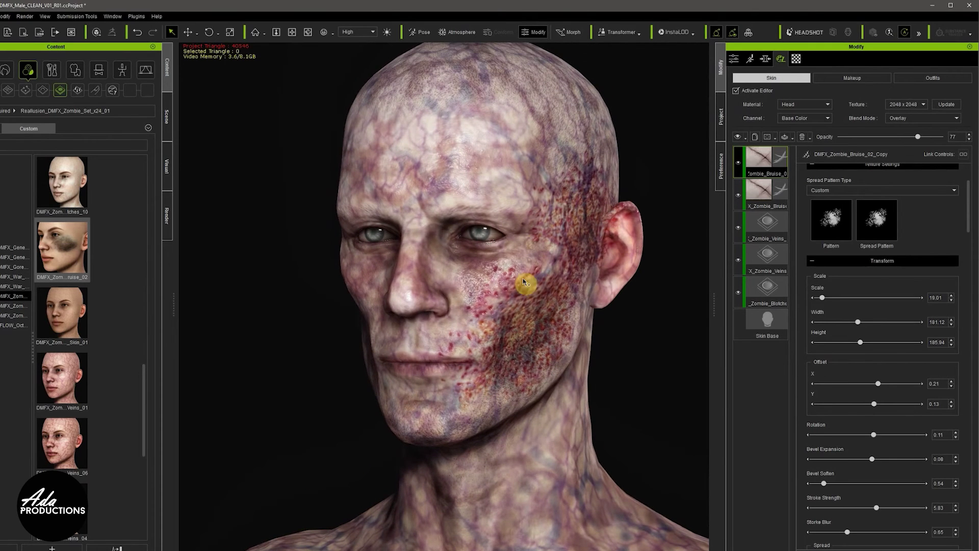
pyautogui.scroll(-2, 510, 299)
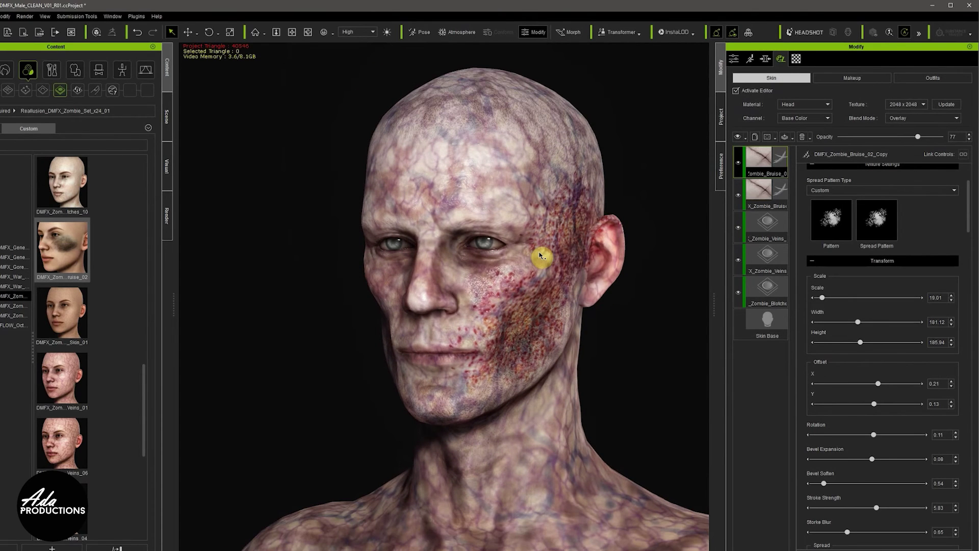
pyautogui.rightClick(767, 174)
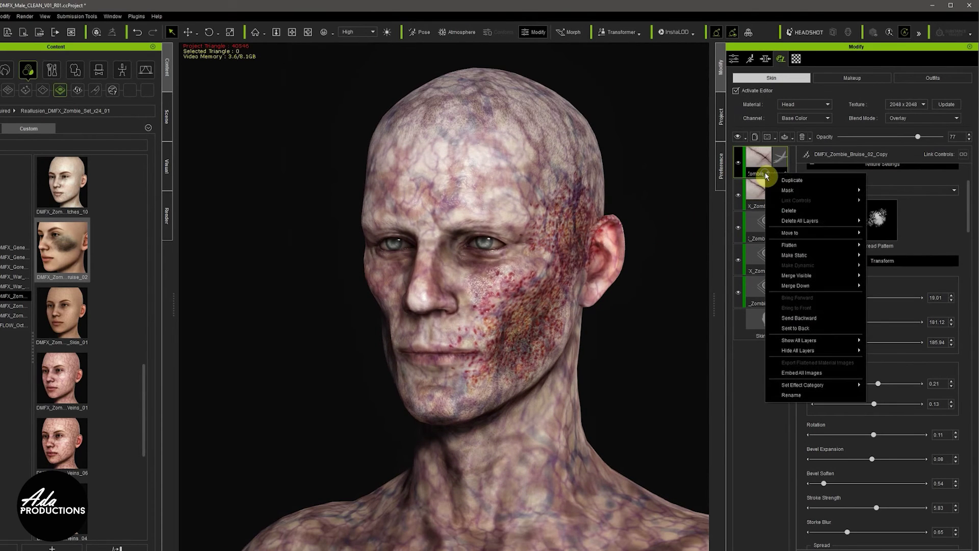
pyautogui.click(791, 181)
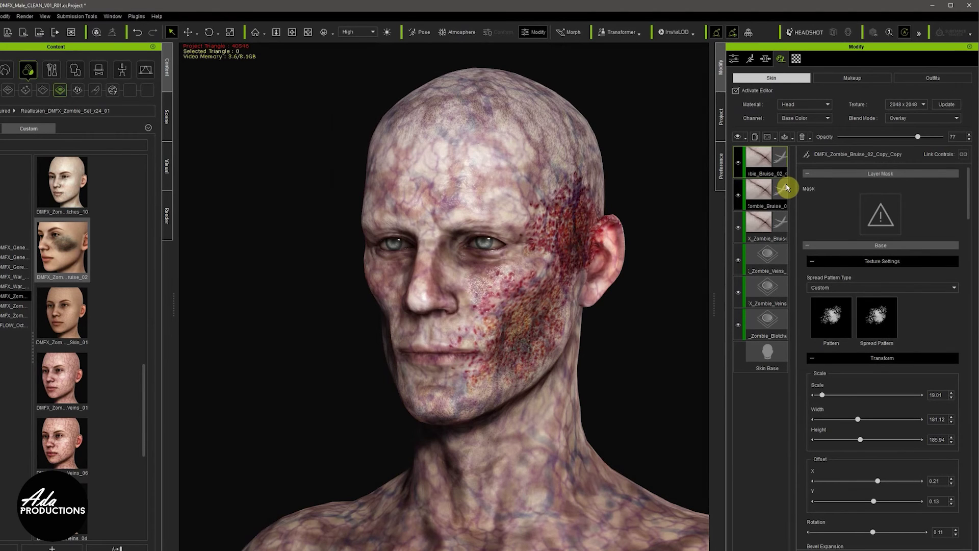
pyautogui.moveTo(583, 329); pyautogui.dragTo(537, 278, button='right')
pyautogui.rightClick(770, 169)
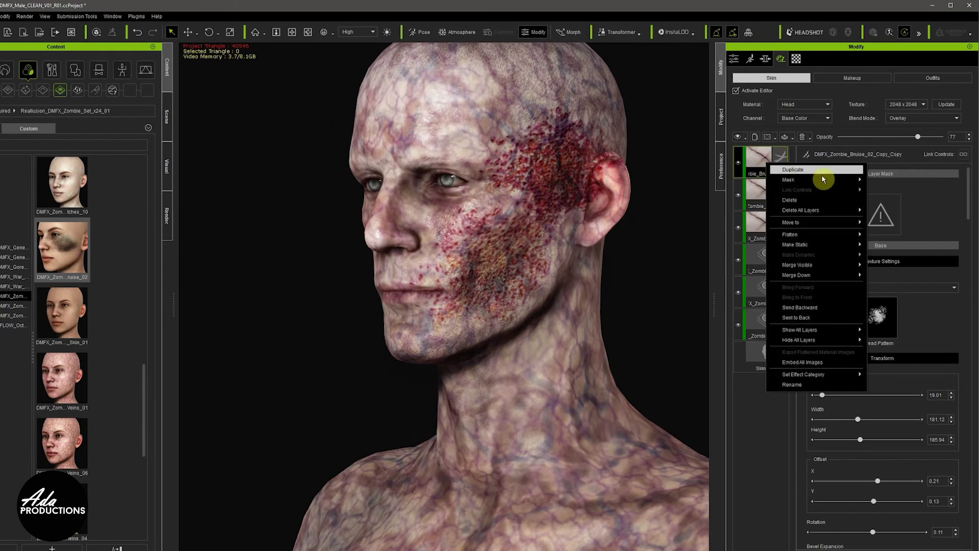
pyautogui.moveTo(831, 223)
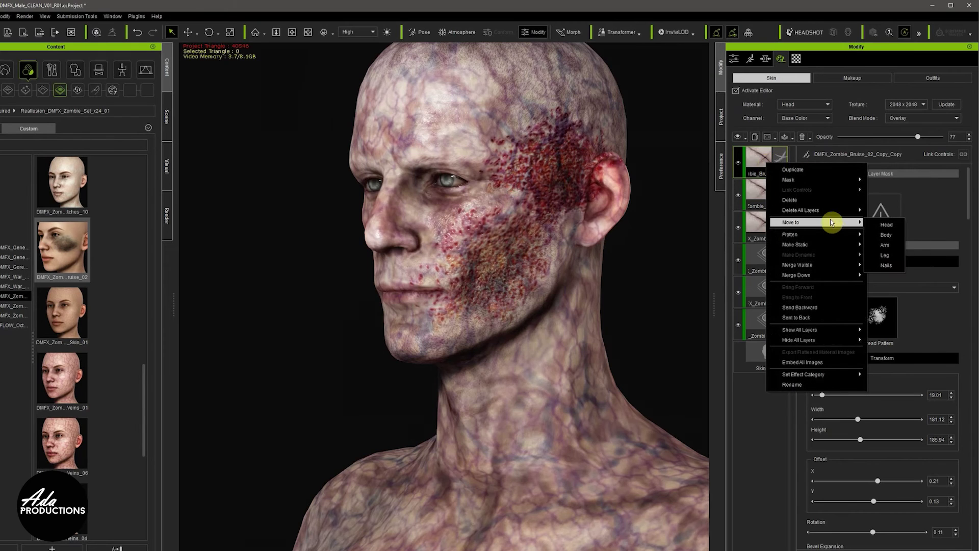
pyautogui.click(886, 235)
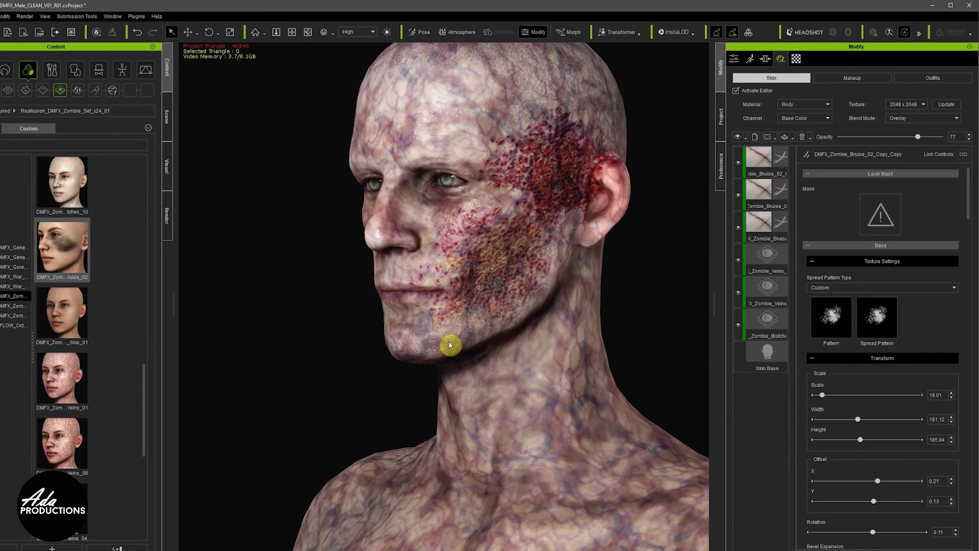
# Select the bruise layer on the Body material and enlarge the bruise on the ribs to a base scale of 27.42
pyautogui.scroll(-5, 448, 342)
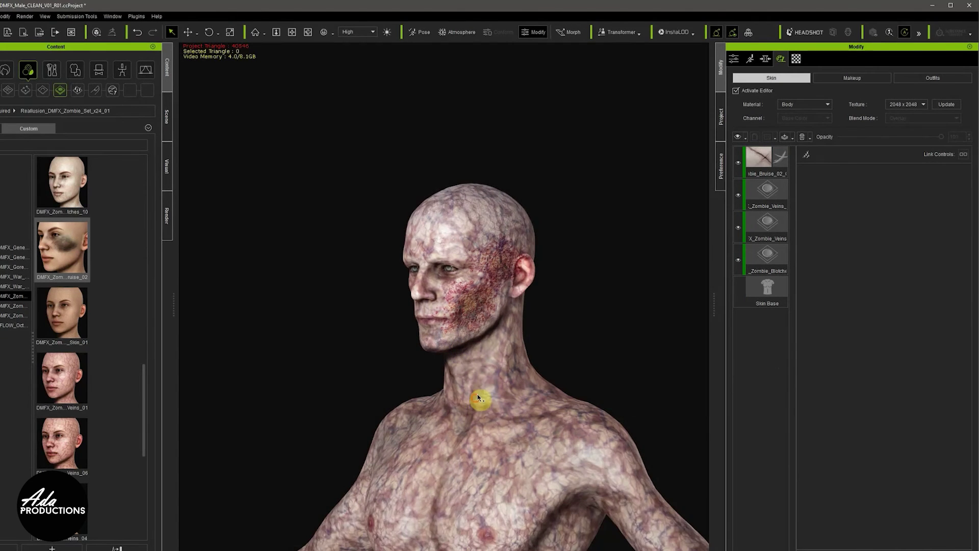
pyautogui.moveTo(478, 397); pyautogui.dragTo(511, 206)
pyautogui.moveTo(505, 285); pyautogui.dragTo(588, 288, button='right')
pyautogui.scroll(2, 511, 282)
pyautogui.moveTo(537, 326); pyautogui.dragTo(478, 243)
pyautogui.moveTo(479, 265); pyautogui.dragTo(435, 290, button='right')
pyautogui.moveTo(435, 290); pyautogui.dragTo(474, 329)
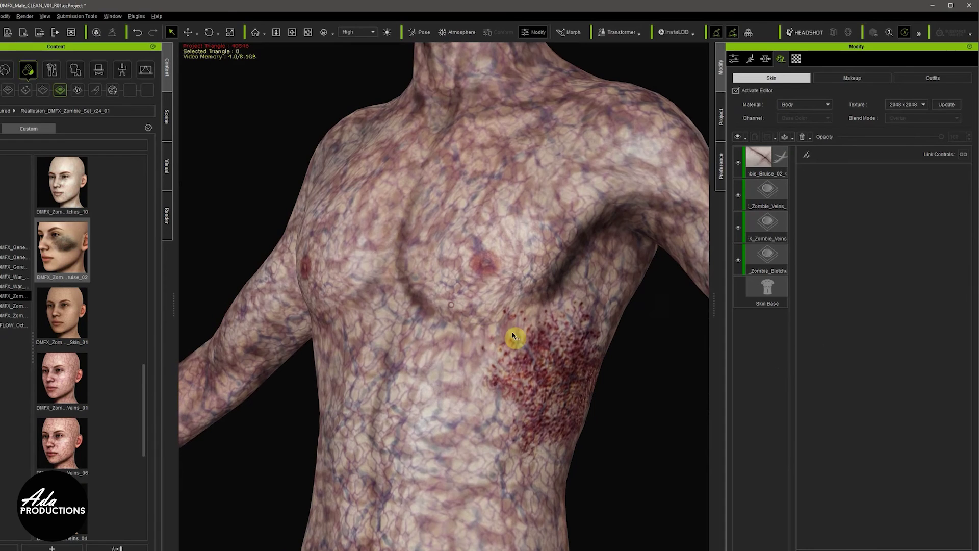
pyautogui.scroll(-3, 566, 298)
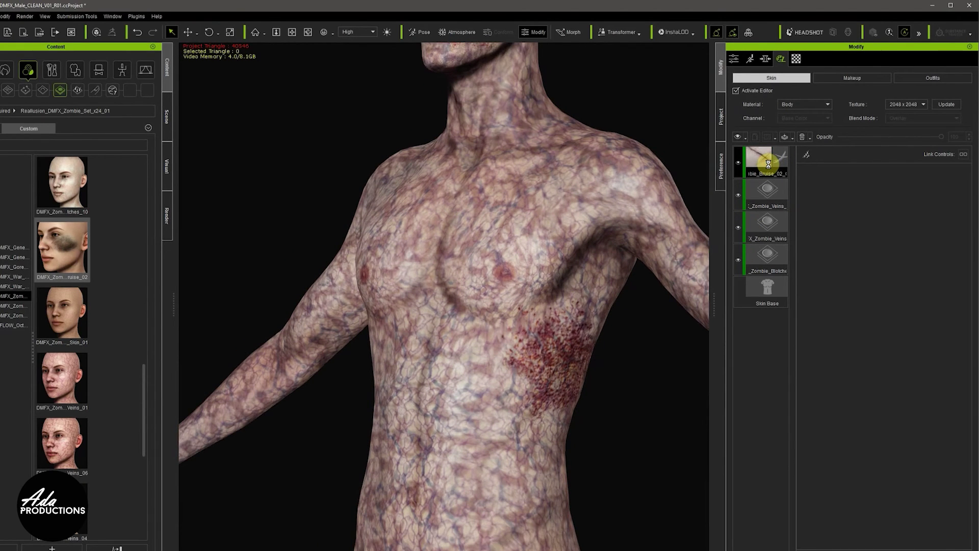
pyautogui.scroll(-1, 837, 419)
pyautogui.moveTo(824, 347); pyautogui.dragTo(826, 346)
pyautogui.scroll(-2, 501, 386)
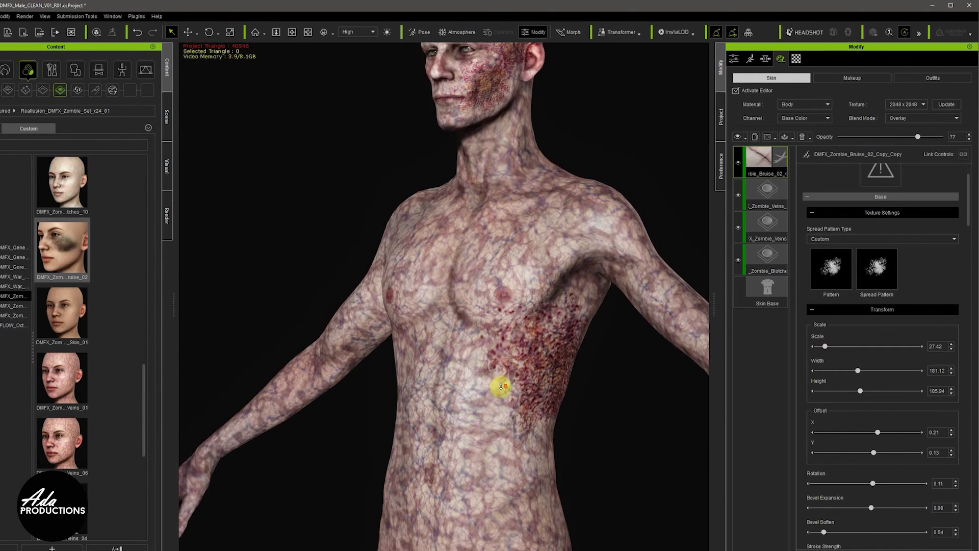
# Shift the torso bruise from the side of the ribs onto the front by lowering its base X offset
pyautogui.moveTo(520, 371); pyautogui.dragTo(611, 389, button='right')
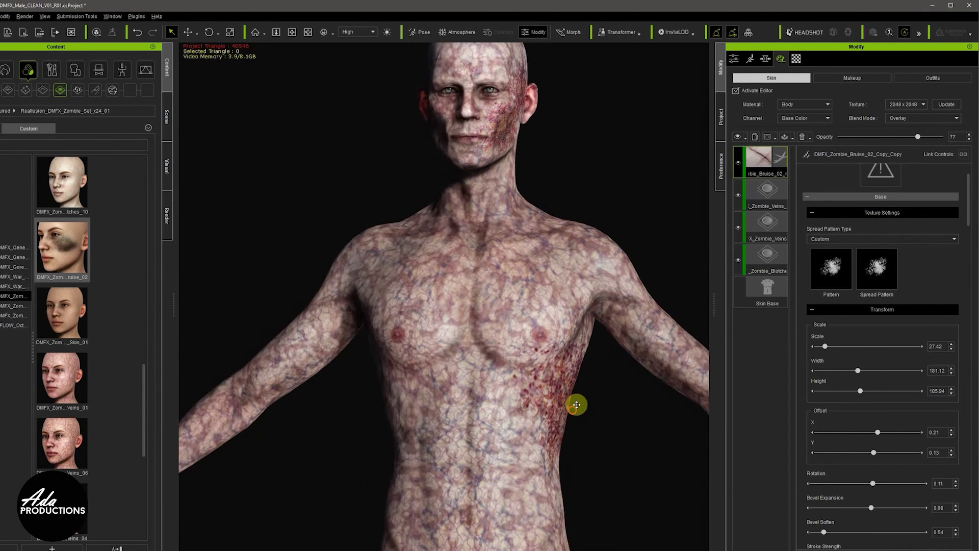
pyautogui.scroll(5, 573, 383)
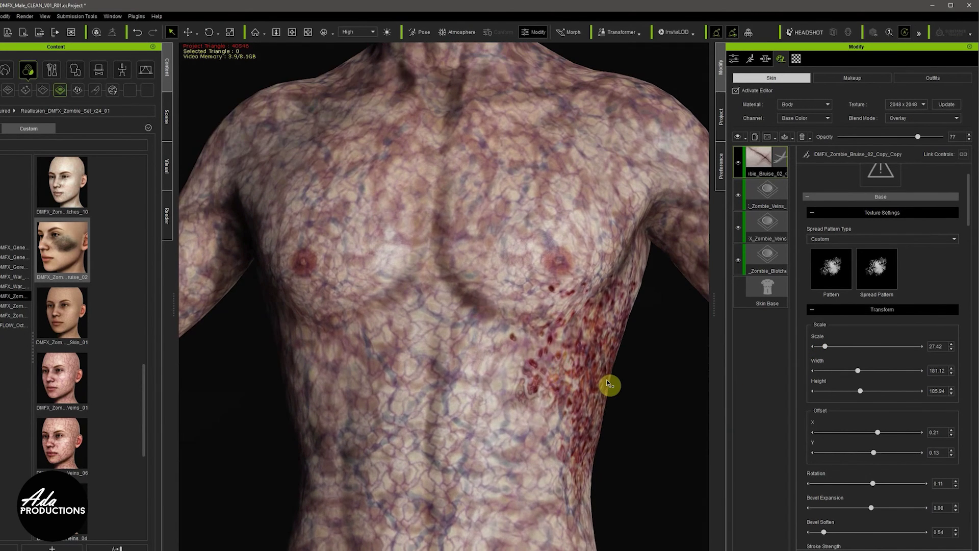
pyautogui.moveTo(609, 383); pyautogui.dragTo(581, 422, button='right')
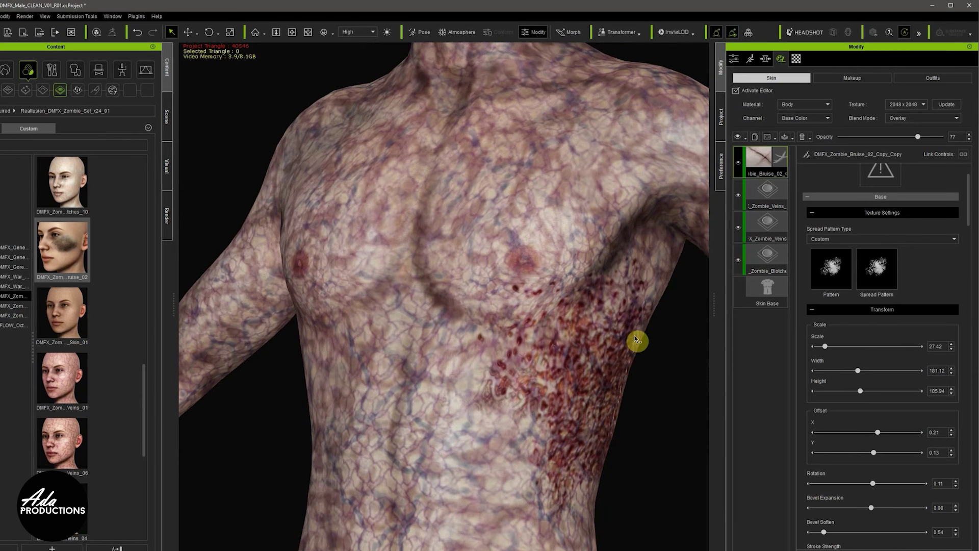
pyautogui.moveTo(878, 432); pyautogui.dragTo(870, 432)
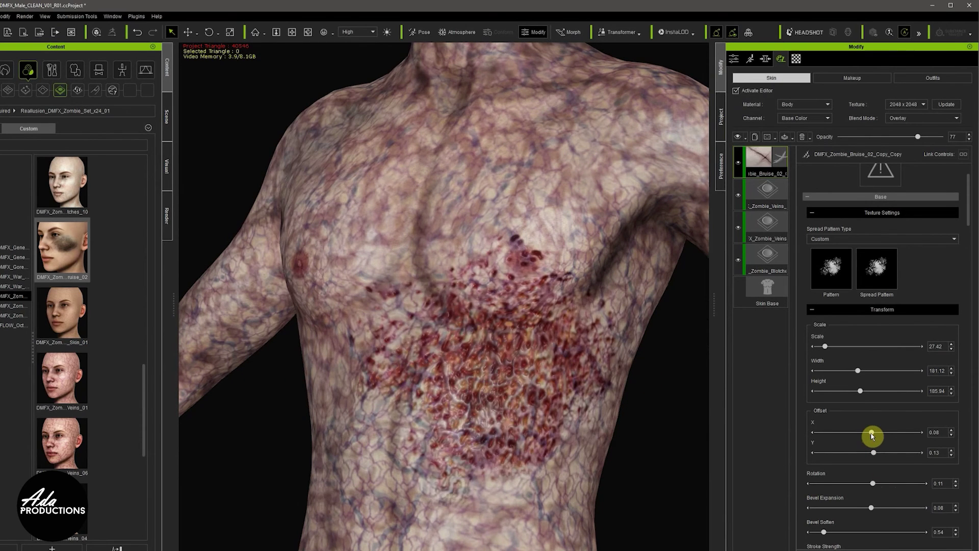
pyautogui.scroll(-5, 519, 410)
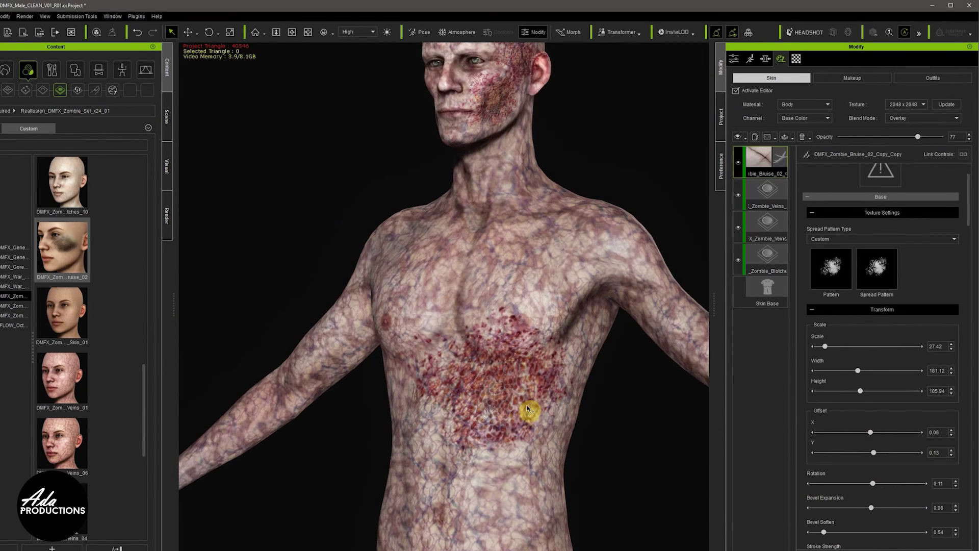
pyautogui.moveTo(614, 402); pyautogui.dragTo(612, 369, button='middle')
pyautogui.scroll(2, 563, 398)
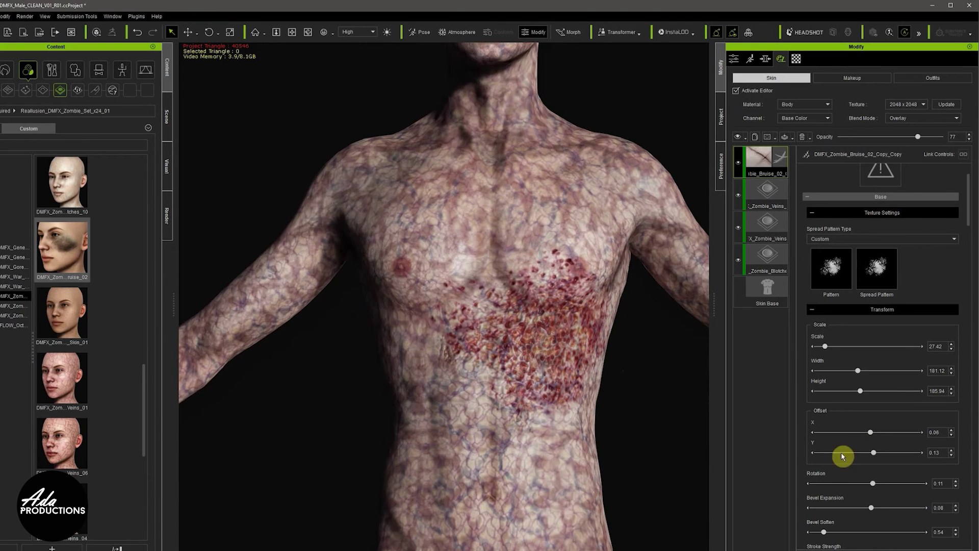
# Set the torso bruise's rotation to 0.17 and its bevel soften to 1.31
pyautogui.moveTo(874, 484); pyautogui.dragTo(876, 483)
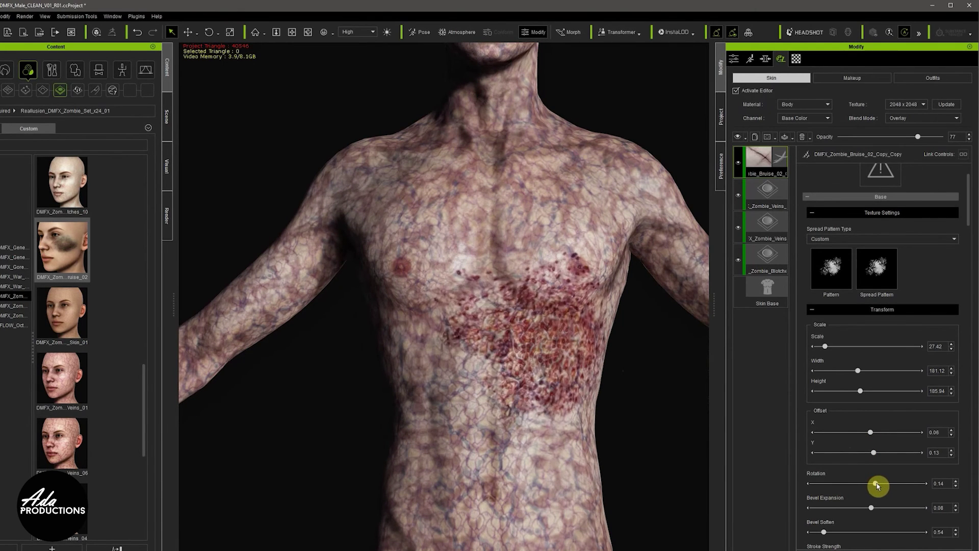
pyautogui.click(851, 531)
pyautogui.moveTo(859, 531); pyautogui.dragTo(841, 531)
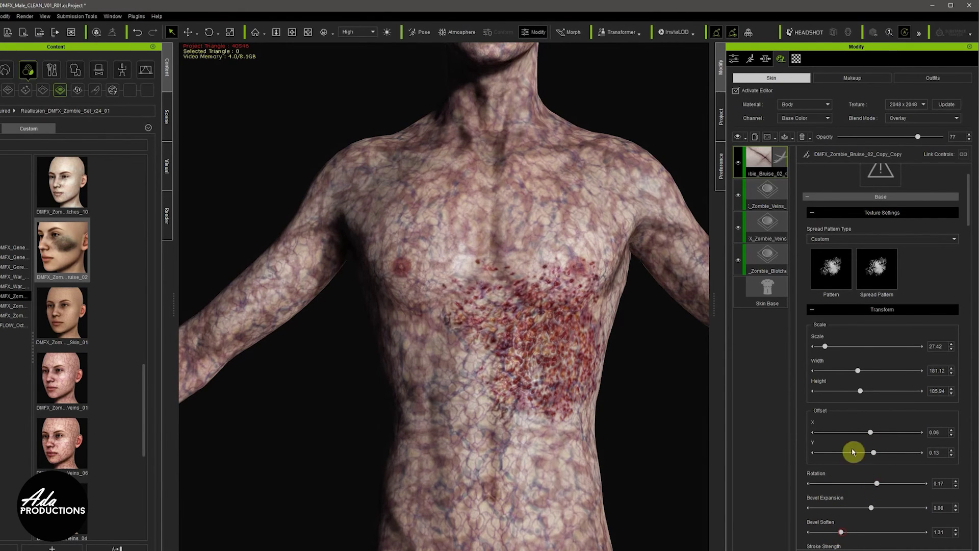
# Move the torso bruise to the character's right ribs with an X offset of -0.22 and turn on the auxiliary light
pyautogui.moveTo(872, 434); pyautogui.dragTo(858, 448)
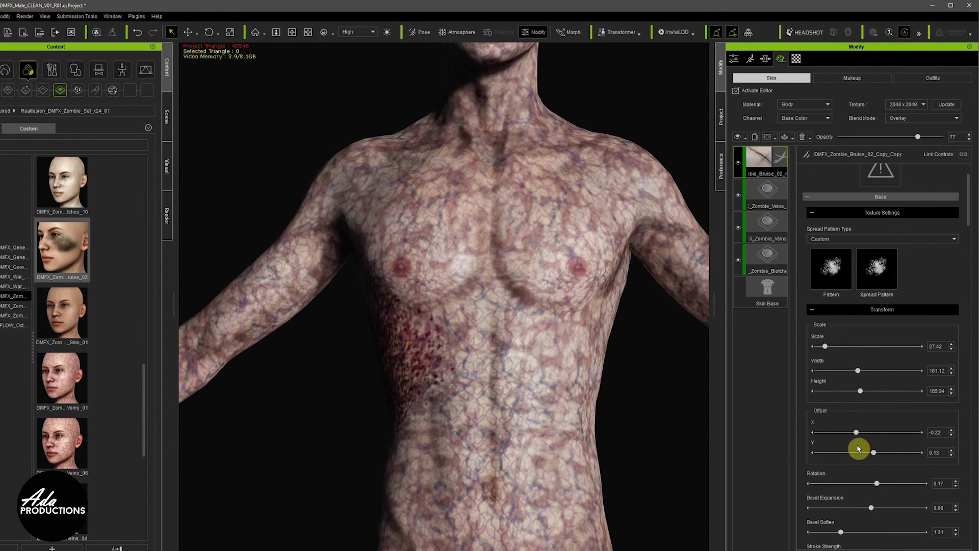
pyautogui.moveTo(466, 376); pyautogui.dragTo(436, 328, button='right')
pyautogui.click(387, 33)
pyautogui.scroll(-5, 436, 328)
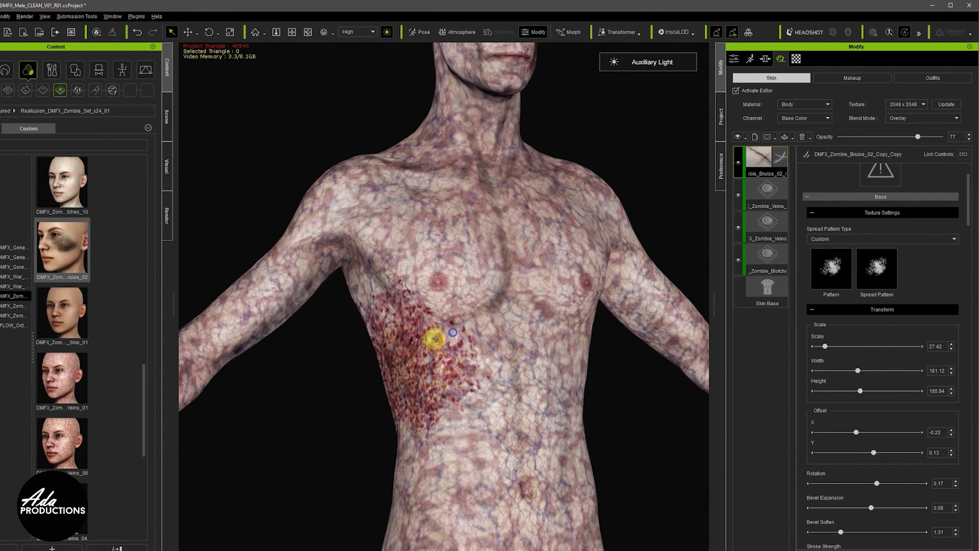
# Duplicate the torso bruise and place the copy on the opposite ribs with scale 19.01, width 112.05, height 177.11 and offset X 0.04, Y 0.14
pyautogui.rightClick(749, 166)
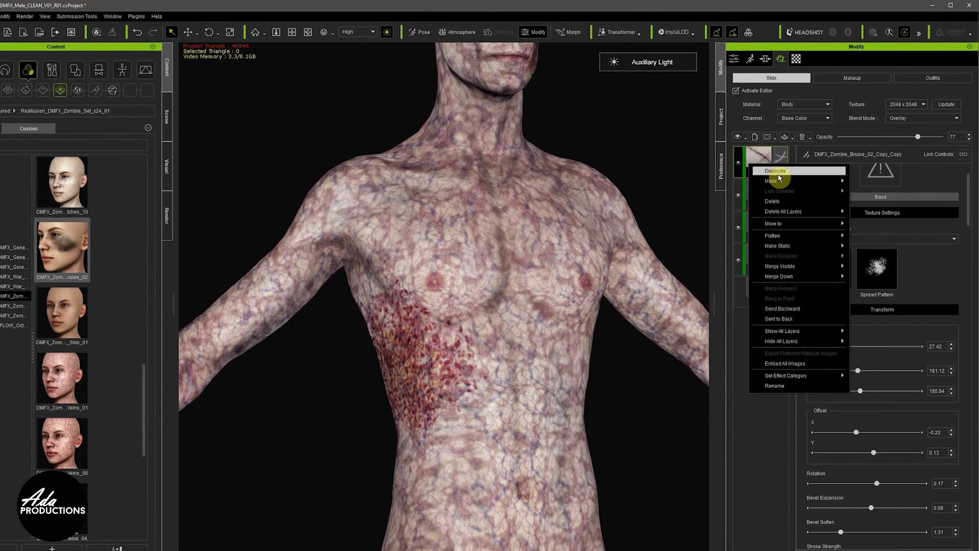
pyautogui.click(777, 173)
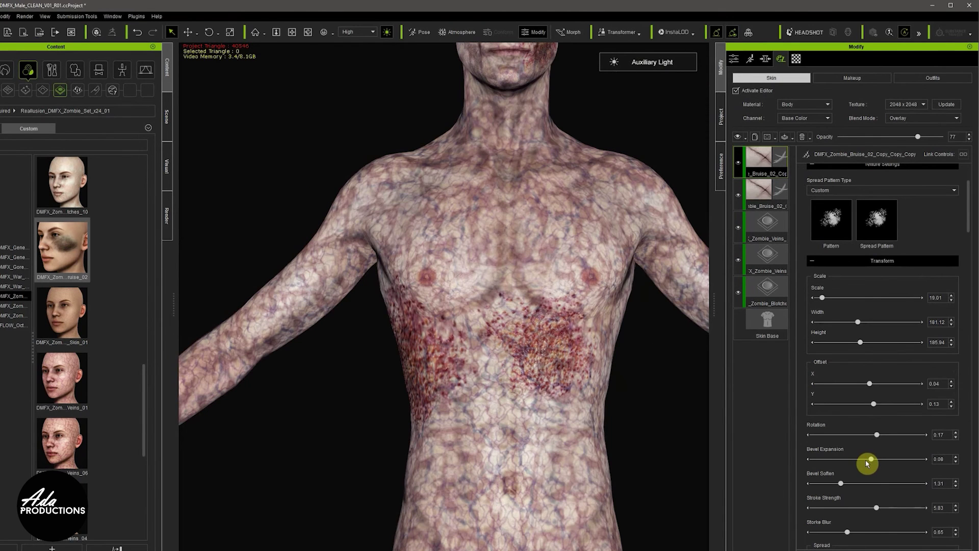
pyautogui.moveTo(873, 406)
pyautogui.mouseDown()
pyautogui.moveTo(863, 405)
pyautogui.moveTo(875, 406)
pyautogui.mouseUp()
pyautogui.moveTo(860, 342); pyautogui.dragTo(822, 339)
pyautogui.scroll(2, 550, 356)
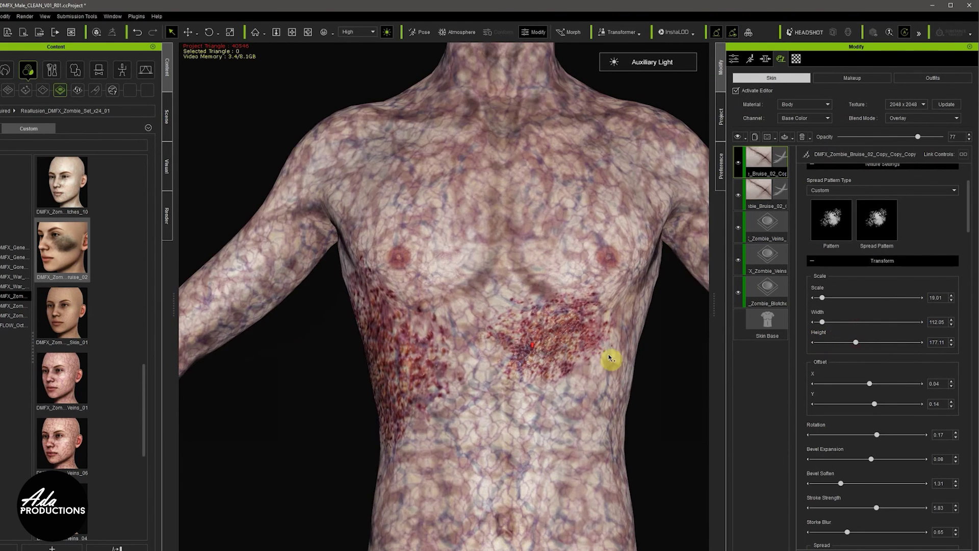
# Place the second torso bruise below the left chest with offset X 0.12, Y 0.19, width 117.67, height 259.04 and rotation 0.11
pyautogui.moveTo(542, 374); pyautogui.dragTo(480, 383, button='right')
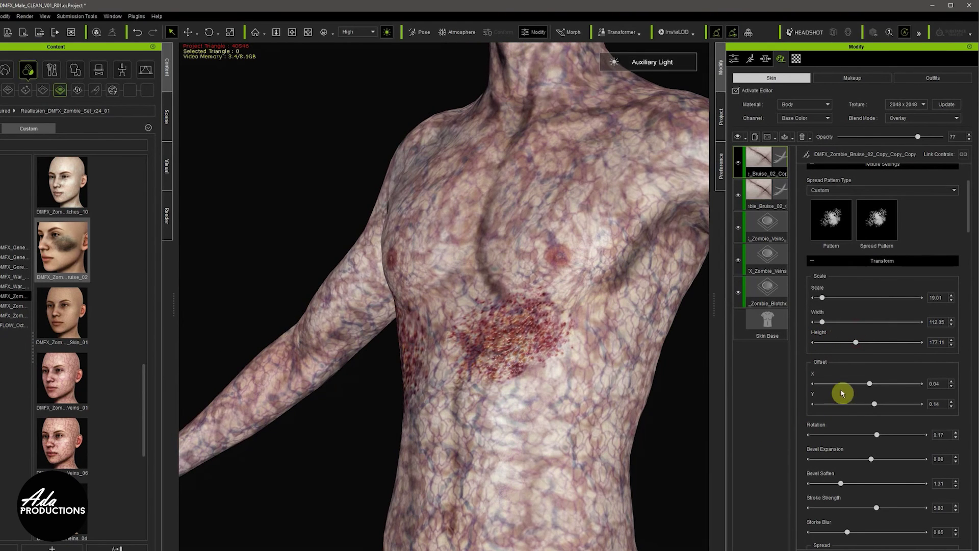
pyautogui.moveTo(875, 407); pyautogui.dragTo(877, 387)
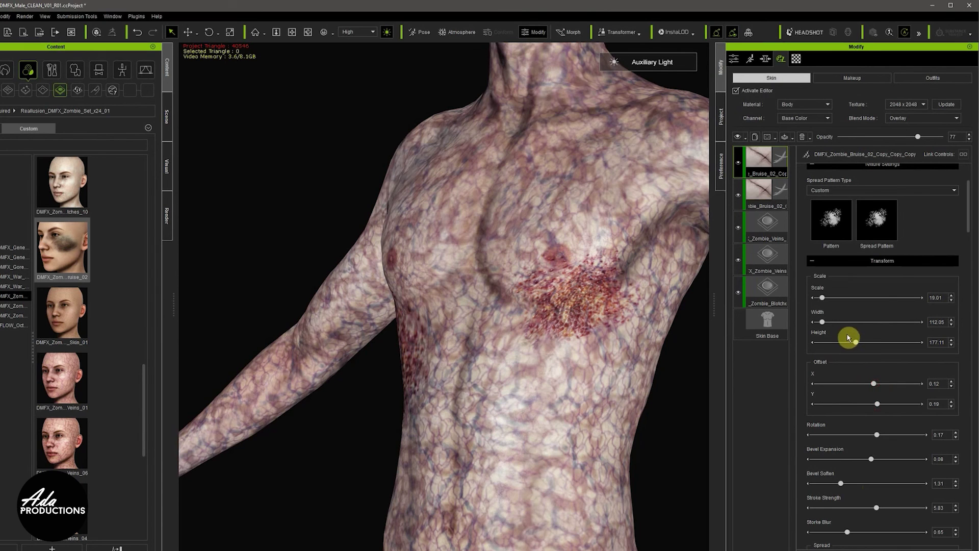
pyautogui.moveTo(821, 321); pyautogui.dragTo(897, 328)
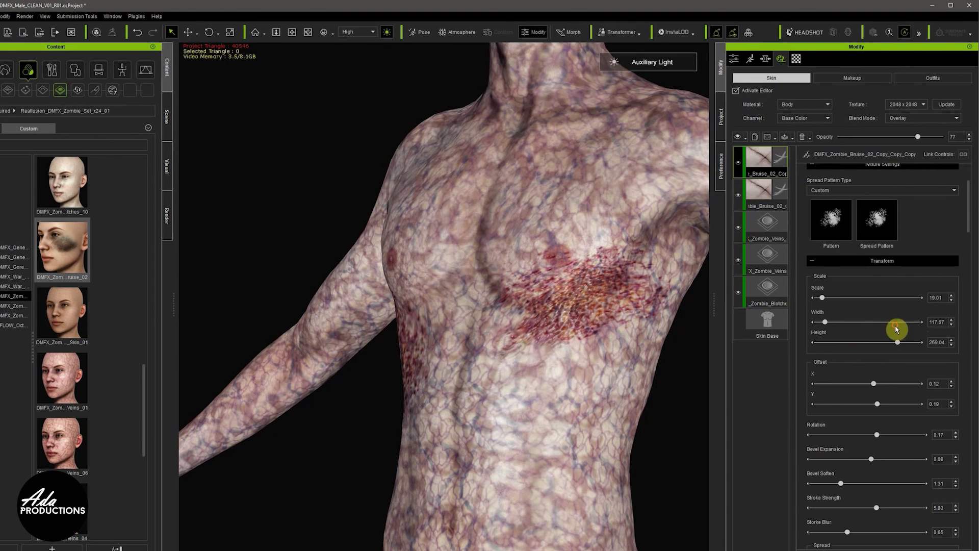
pyautogui.moveTo(877, 437); pyautogui.dragTo(874, 437)
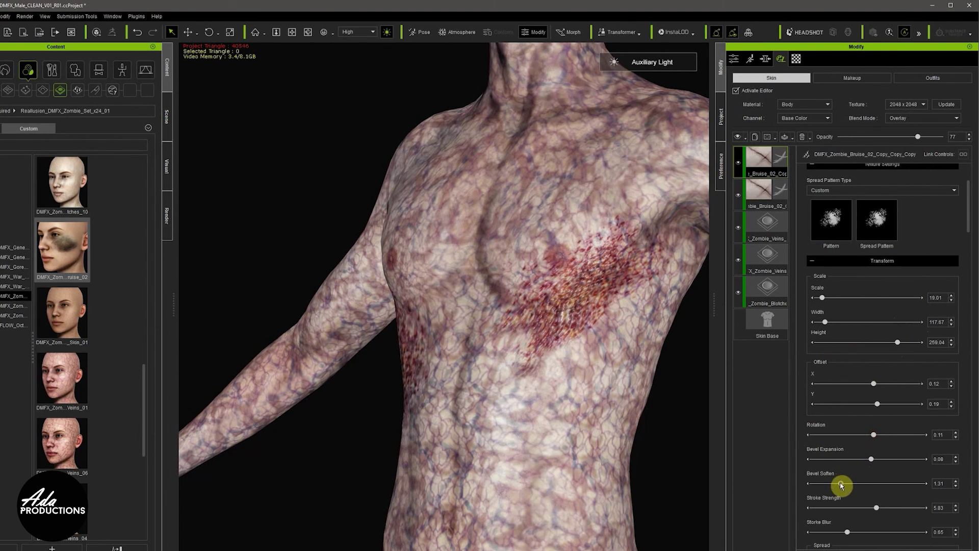
# Set the bevel soften of the second torso bruise below the left chest to 0.74
pyautogui.moveTo(854, 485); pyautogui.dragTo(826, 488)
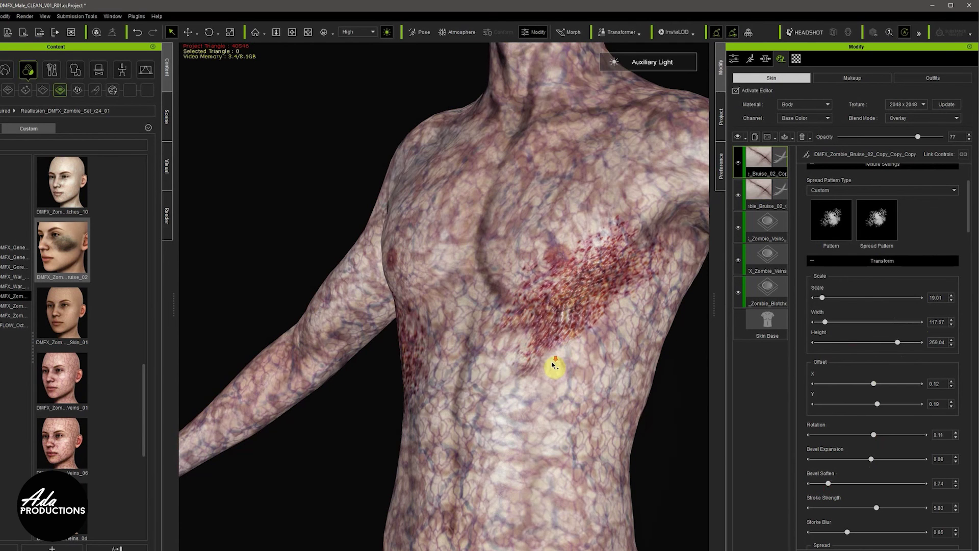
pyautogui.moveTo(556, 345); pyautogui.dragTo(645, 340, button='right')
pyautogui.moveTo(617, 351); pyautogui.dragTo(576, 398, button='middle')
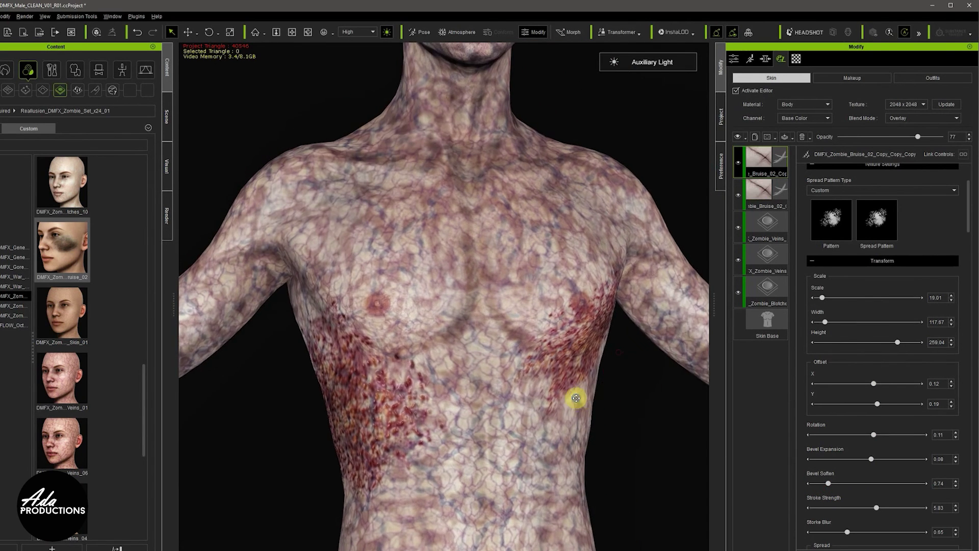
# Examine the two torso bruises up close and together with the face bruise from the front
pyautogui.moveTo(577, 397); pyautogui.dragTo(574, 389, button='right')
pyautogui.scroll(2, 561, 370)
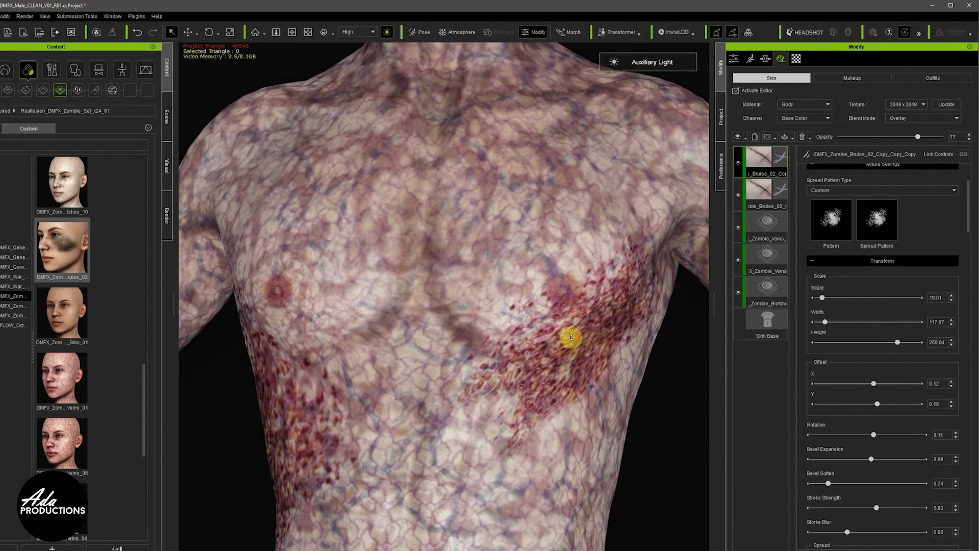
pyautogui.scroll(-6, 512, 367)
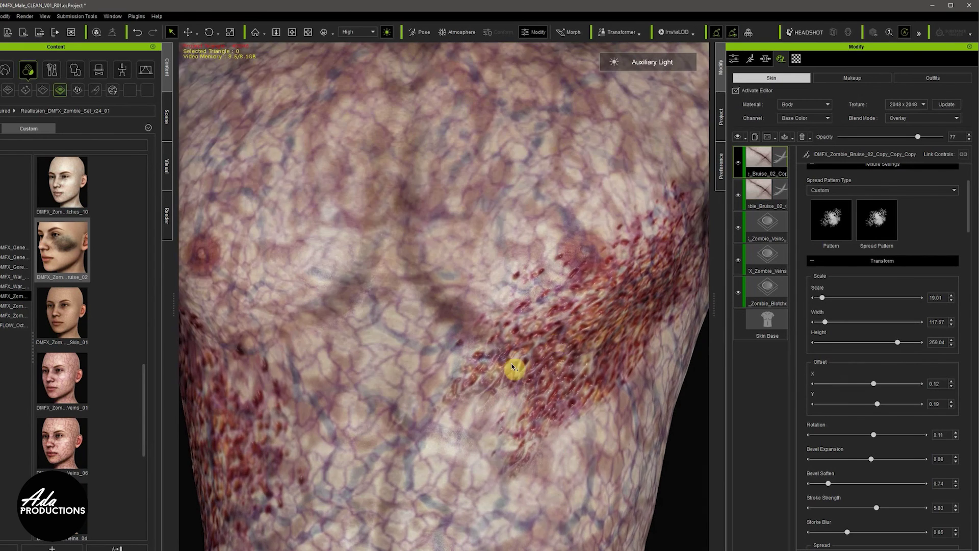
pyautogui.scroll(3, 601, 332)
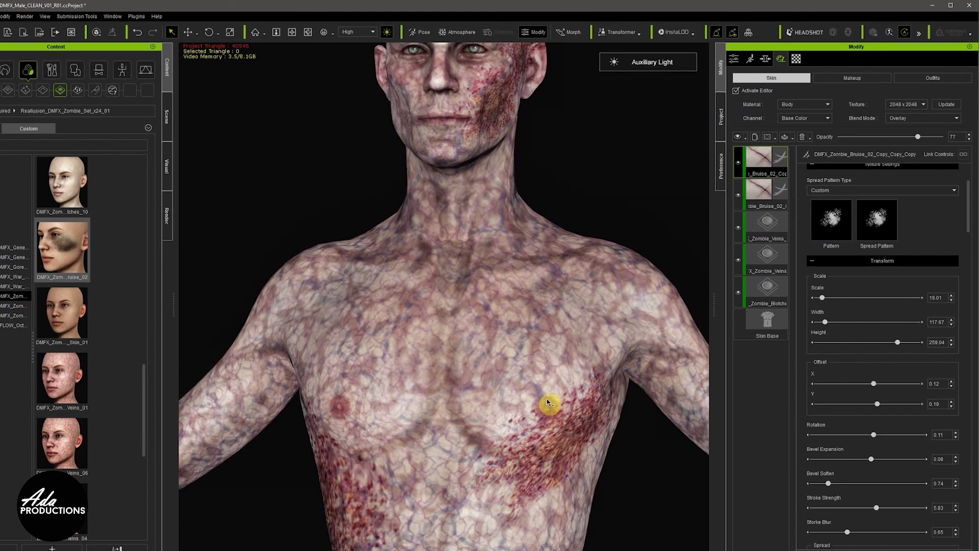
pyautogui.scroll(-3, 547, 403)
pyautogui.scroll(1, 546, 338)
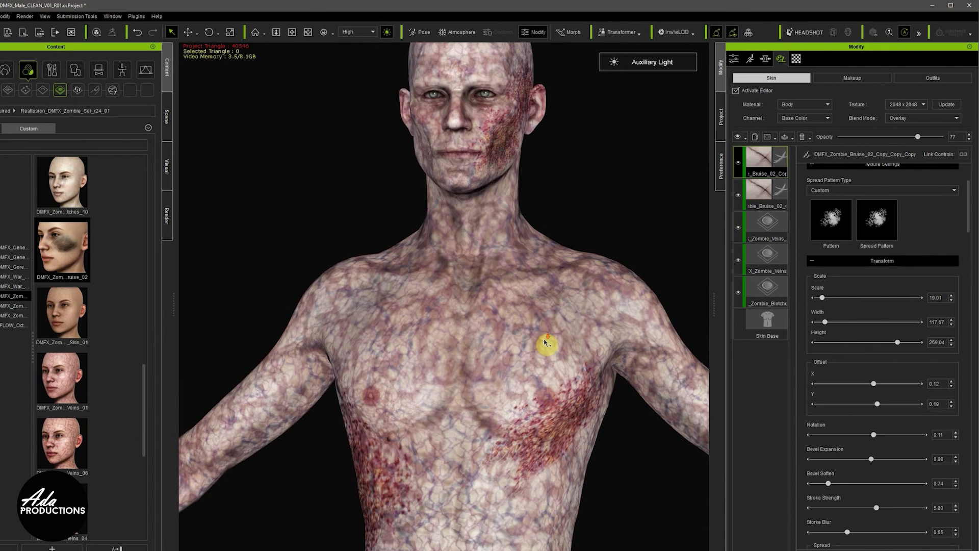
pyautogui.scroll(-1, 555, 332)
pyautogui.scroll(1, 554, 331)
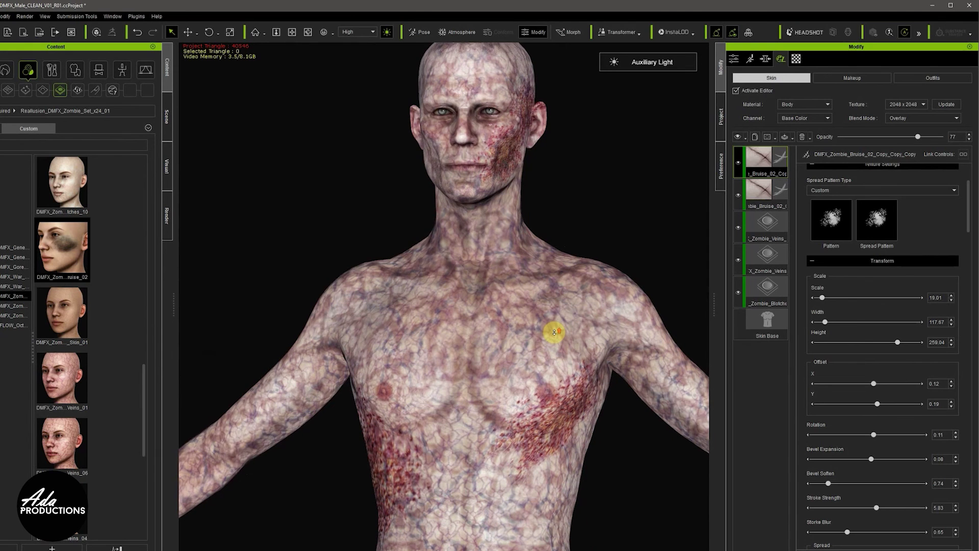